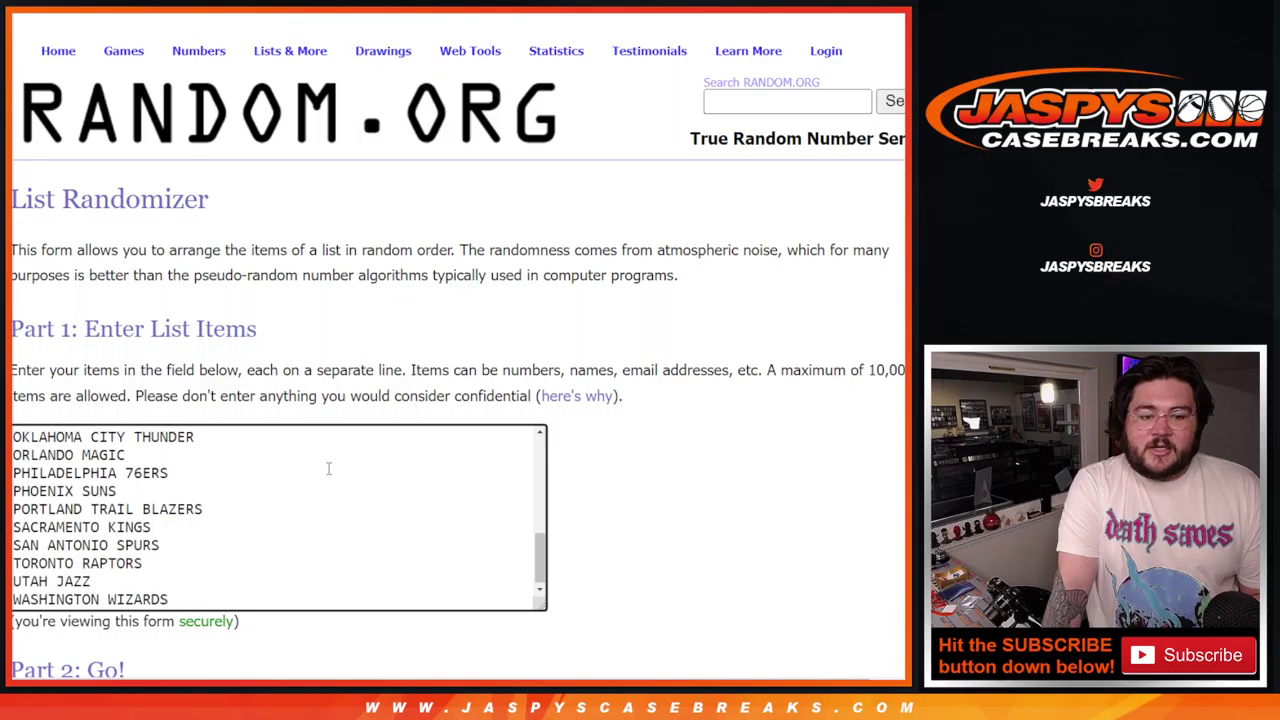
scroll(328, 468, "up", 5)
scroll(329, 466, "down", 5)
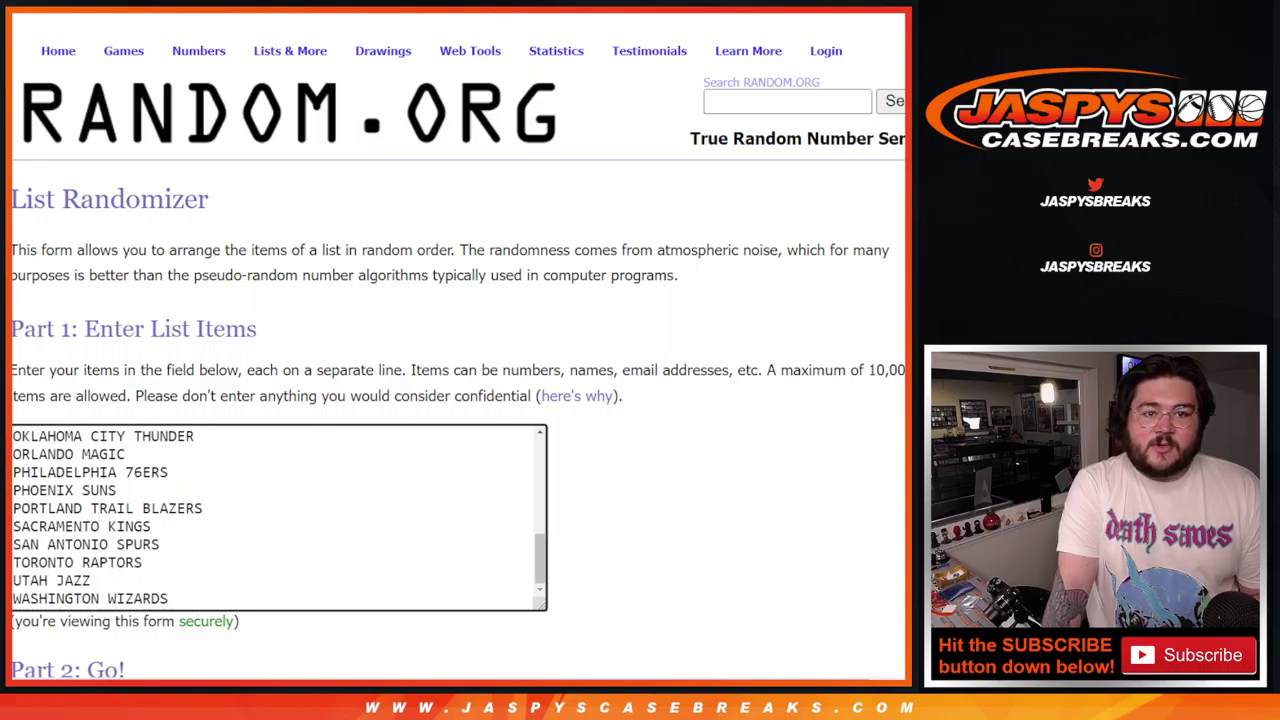
Step: Scroll through the NBA team list in the List Randomizer to confirm it ends with Washington Wizards
key("ctrl+Tab")
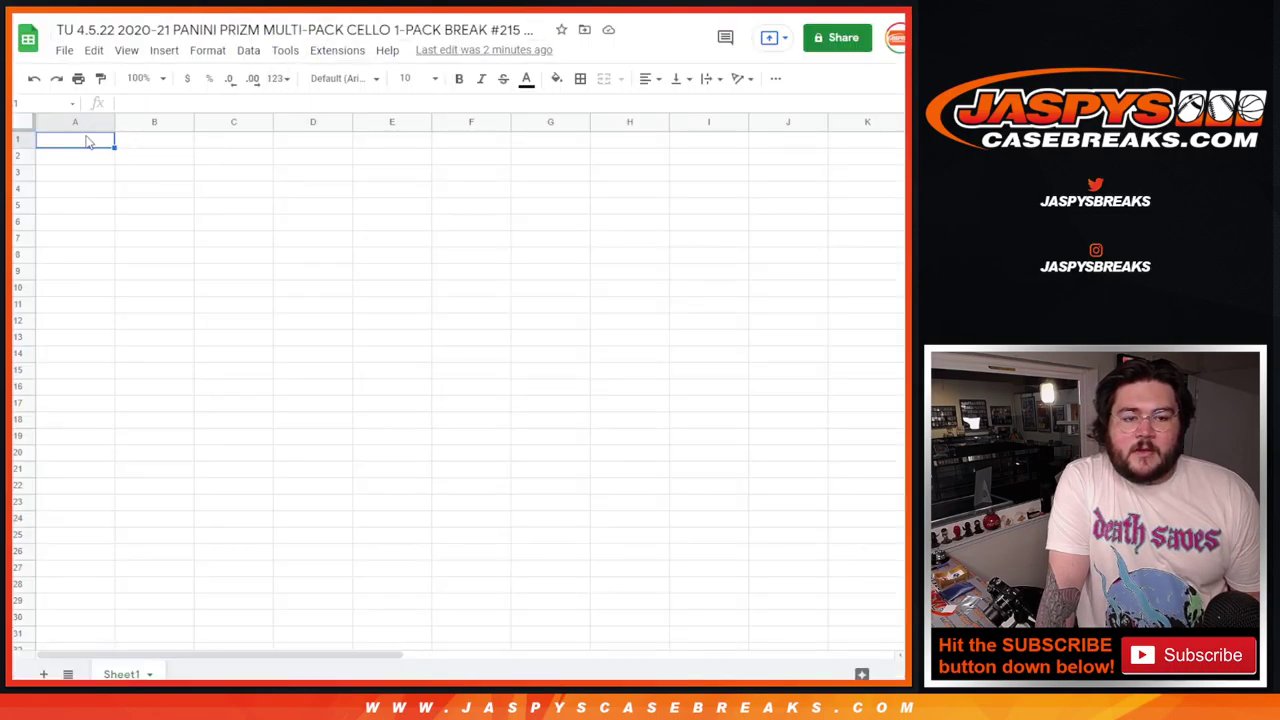
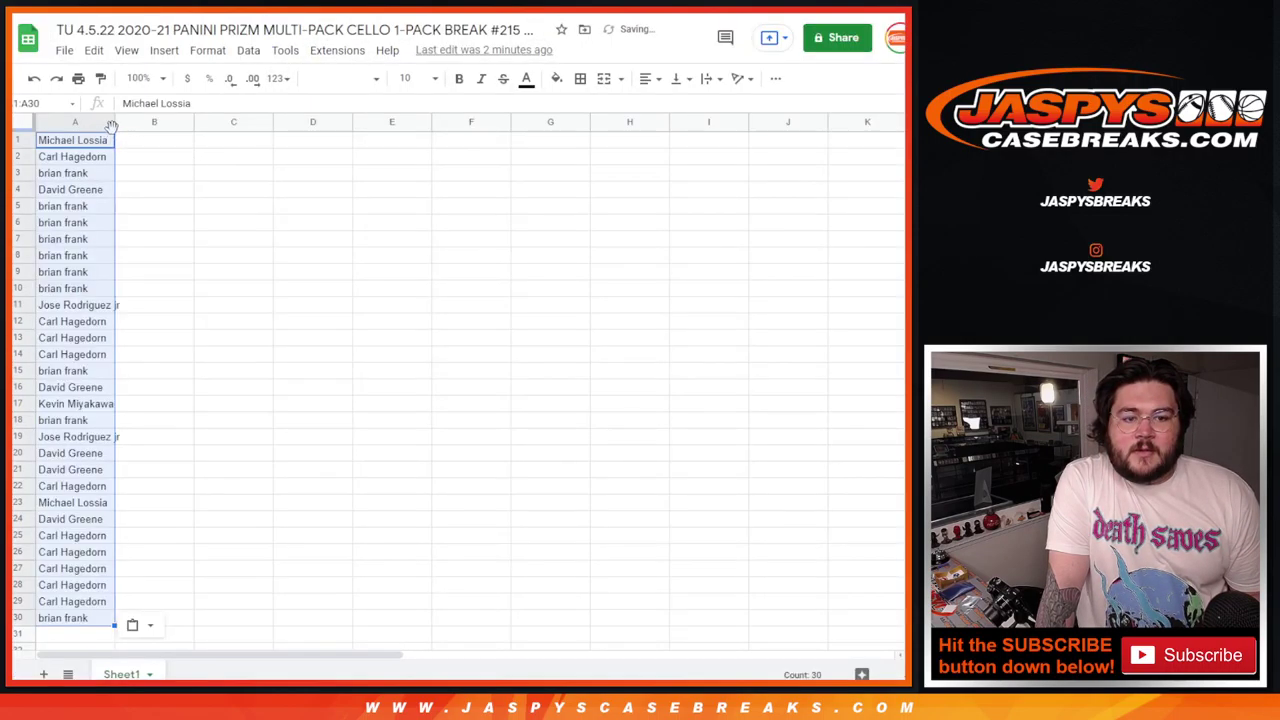
Step: Paste the 30 player names into column A and autofit the column width
double_click(112, 122)
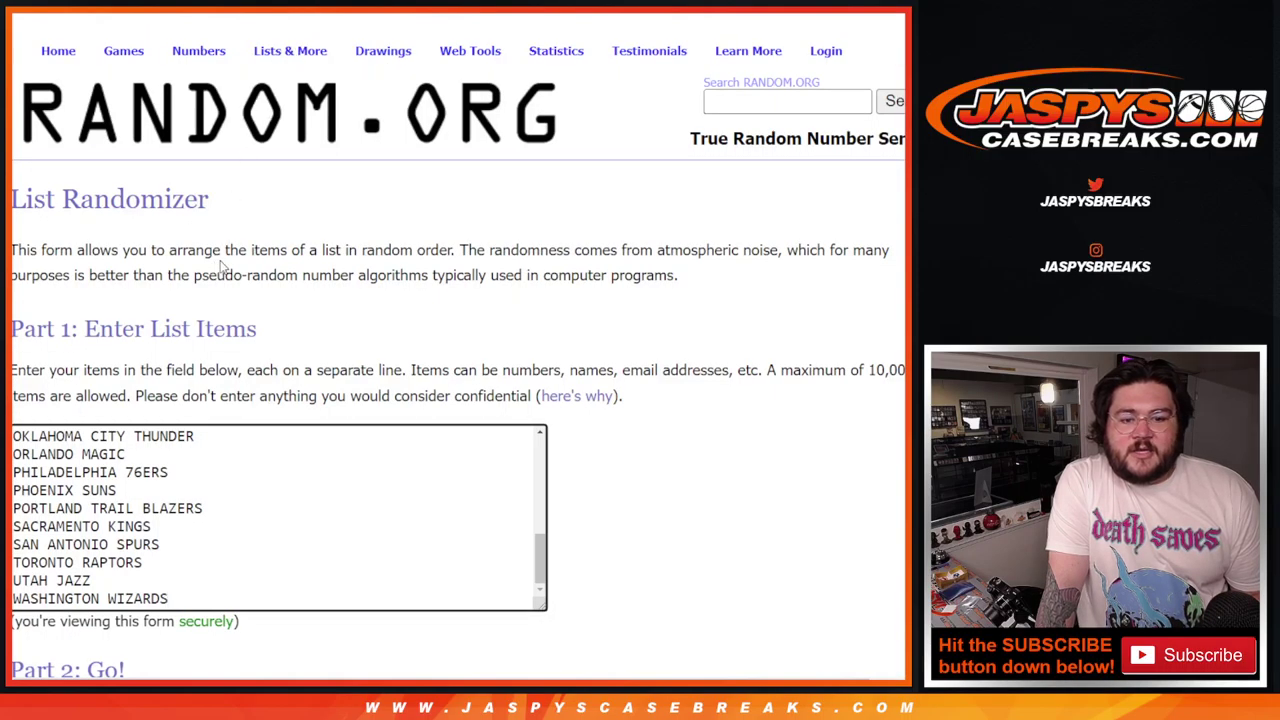
Step: Randomize the 30 NBA teams and reshuffle them several more times
scroll(115, 543, "down", 3)
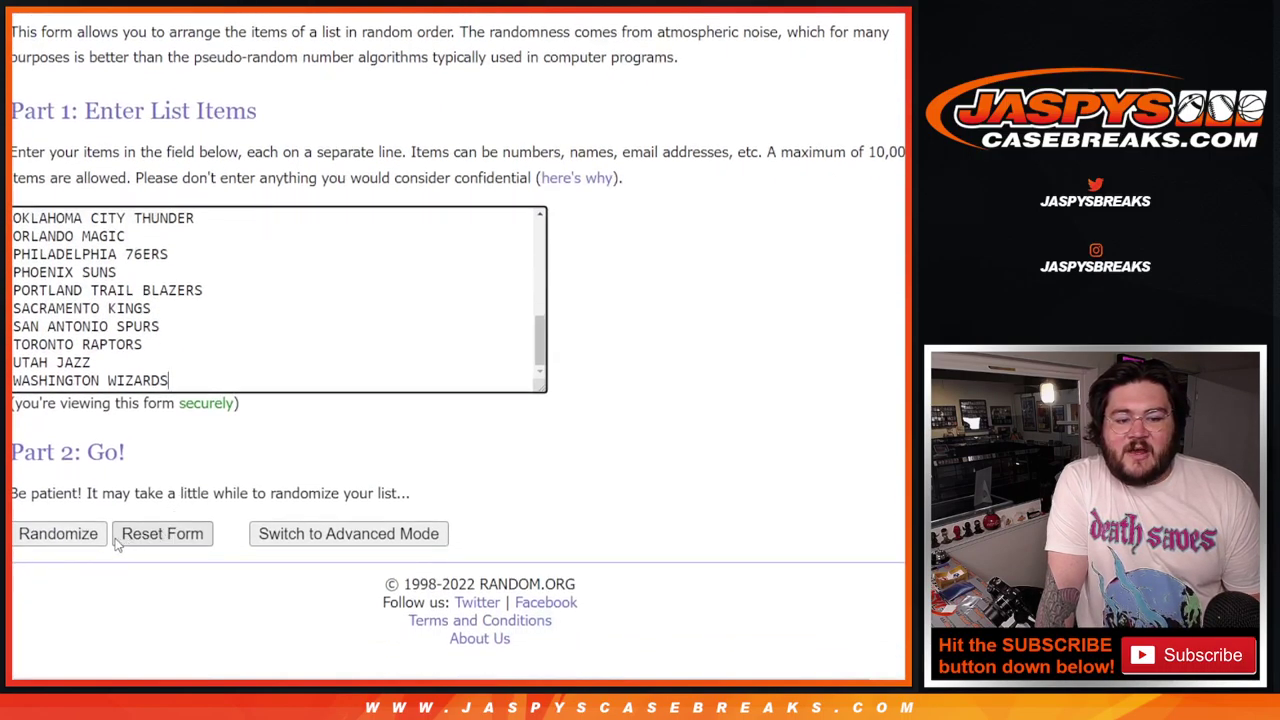
left_click(96, 544)
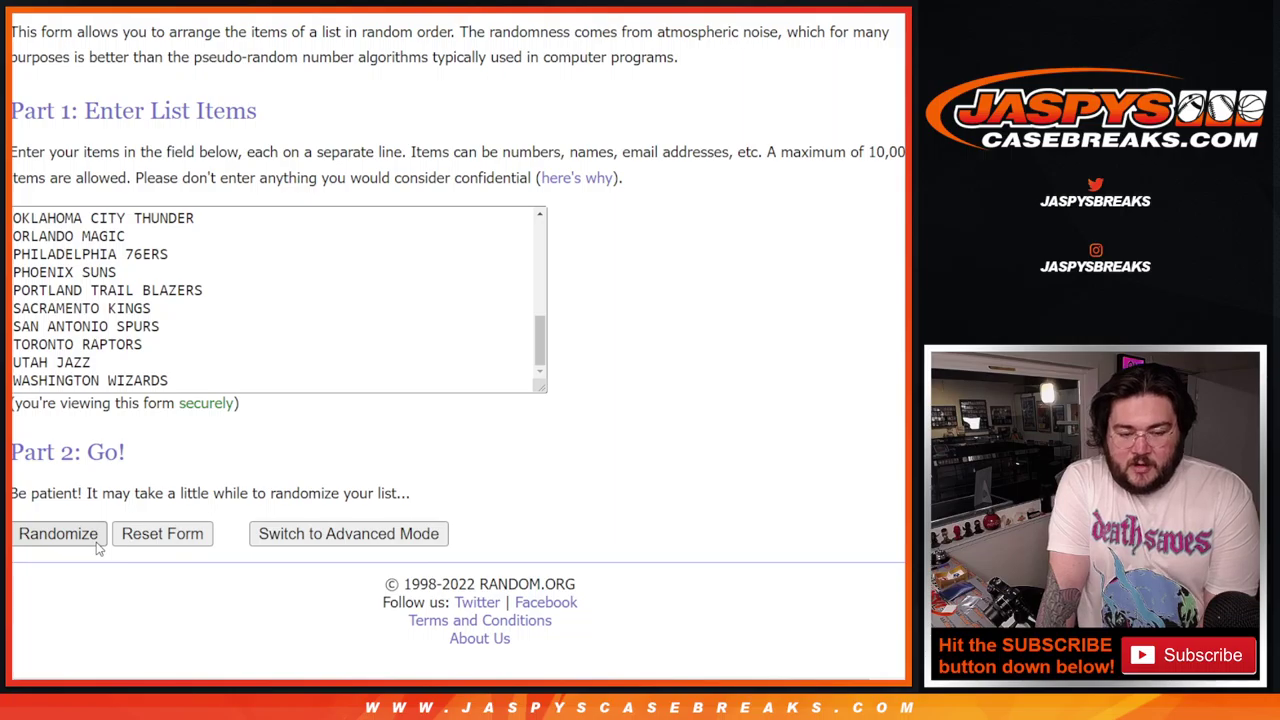
scroll(60, 540, "down", 4)
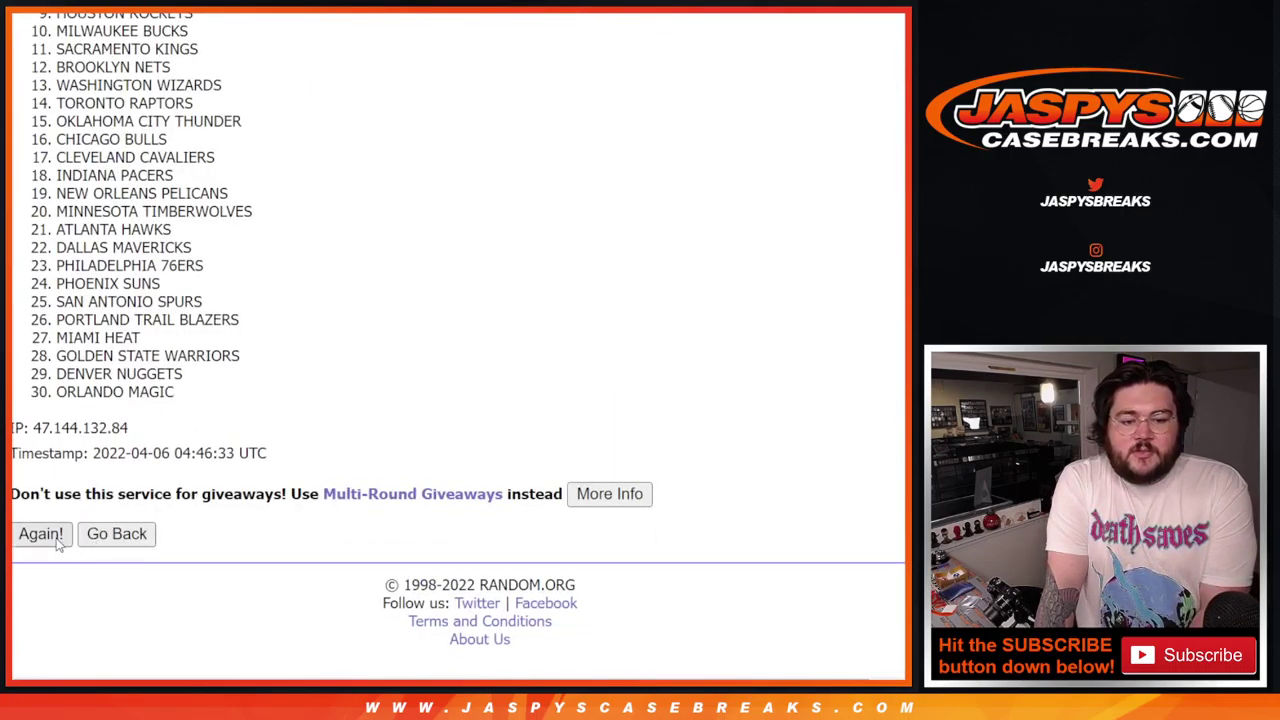
left_click(40, 534)
left_click(40, 534)
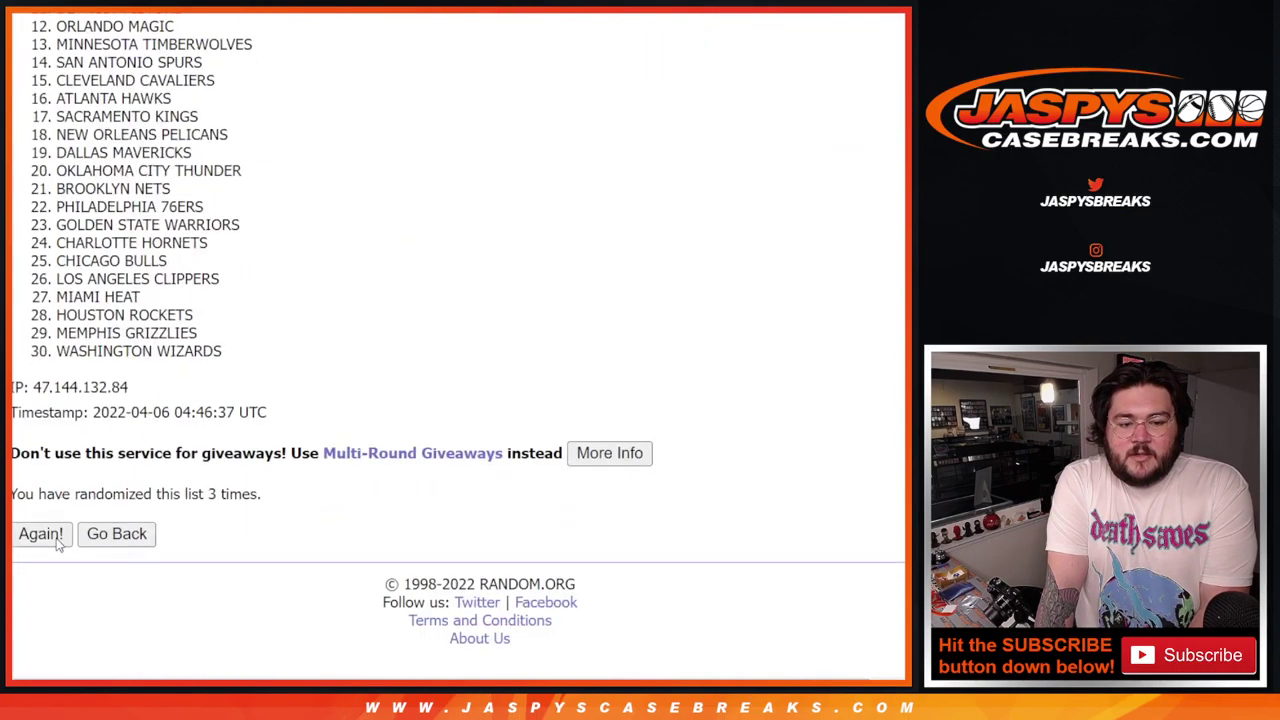
left_click(40, 534)
left_click(40, 534)
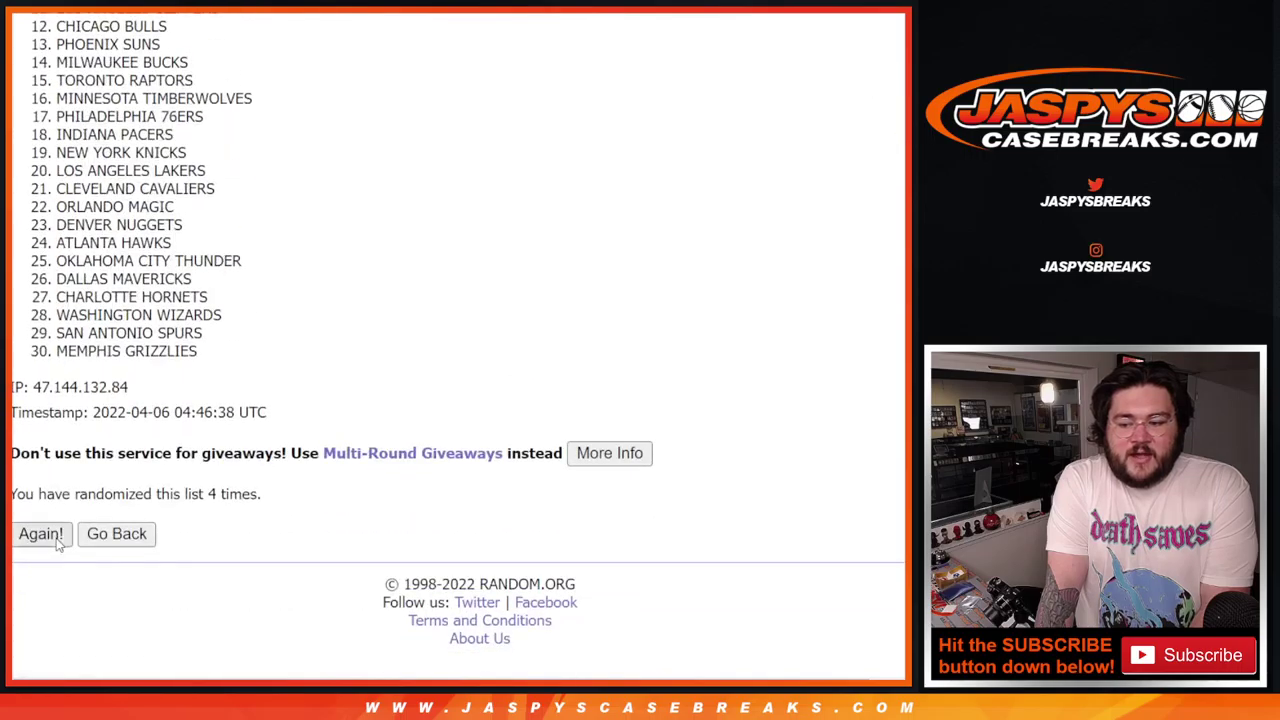
left_click(40, 534)
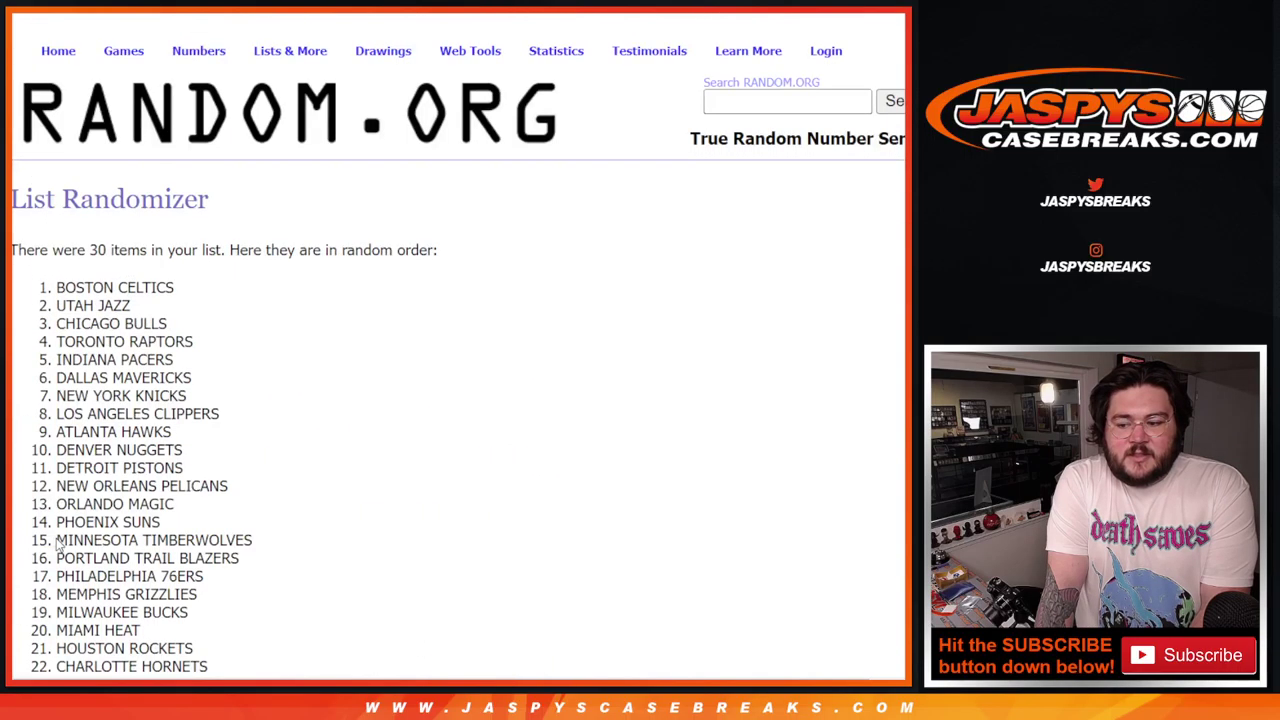
left_click(40, 534)
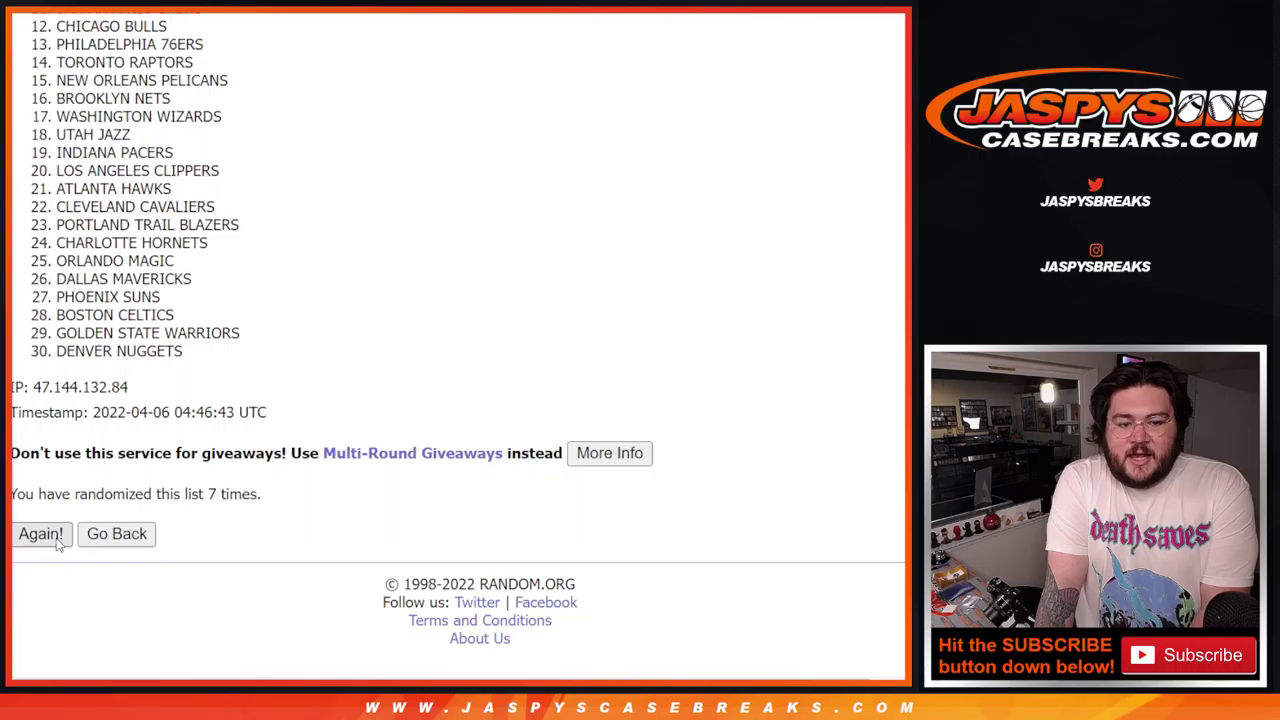
Step: Reshuffle to the final Memphis Grizzlies-to-Cleveland Cavaliers order and select the whole list
left_click(57, 540)
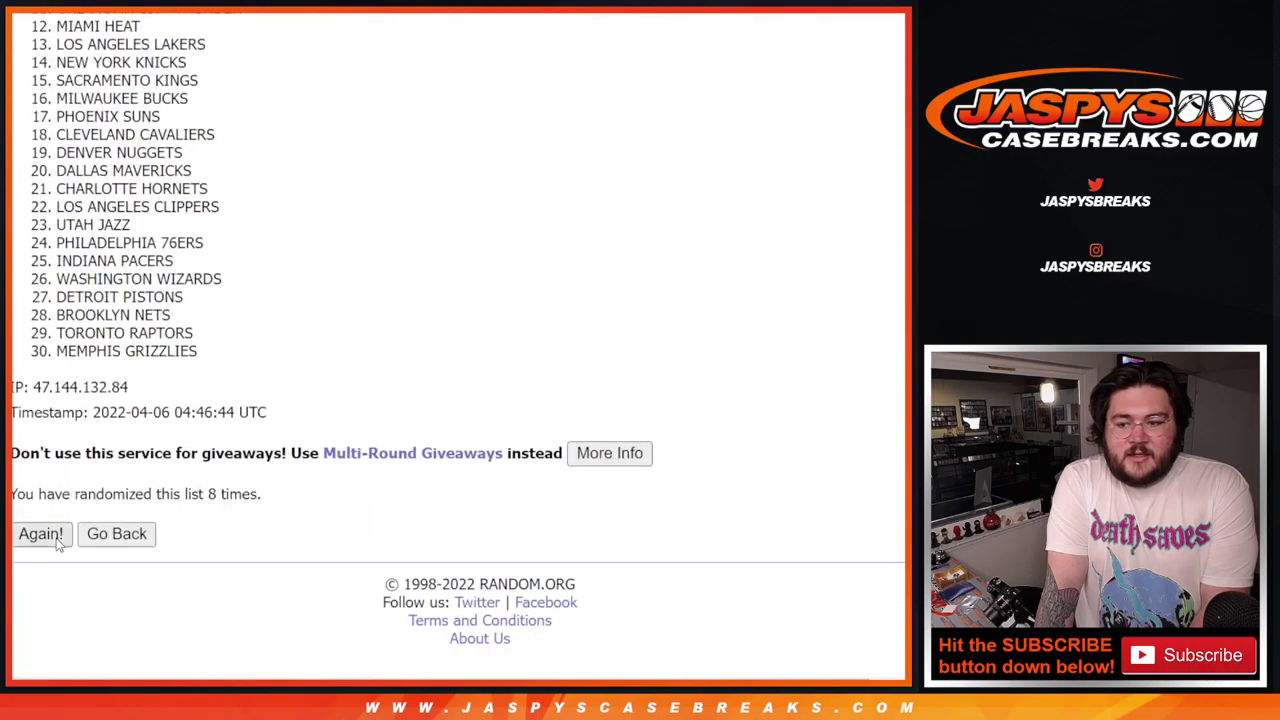
left_click(57, 540)
left_click(40, 534)
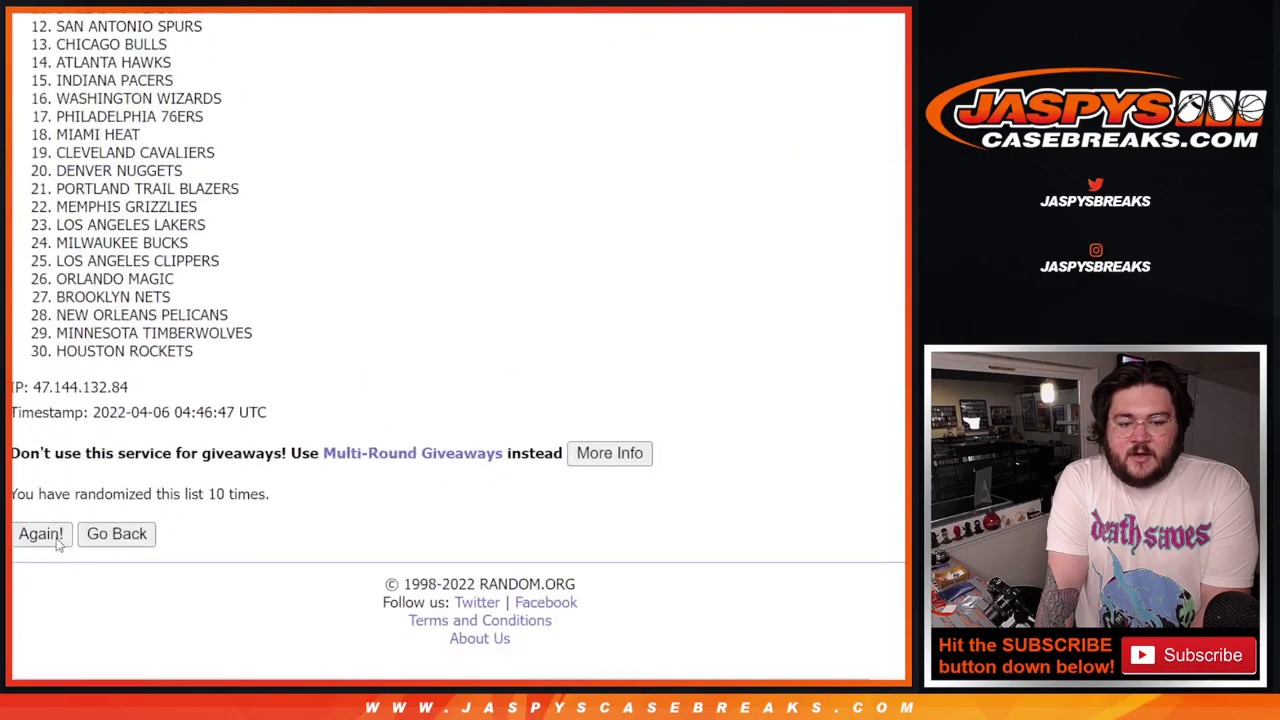
left_click(40, 534)
scroll(57, 540, "down", 3)
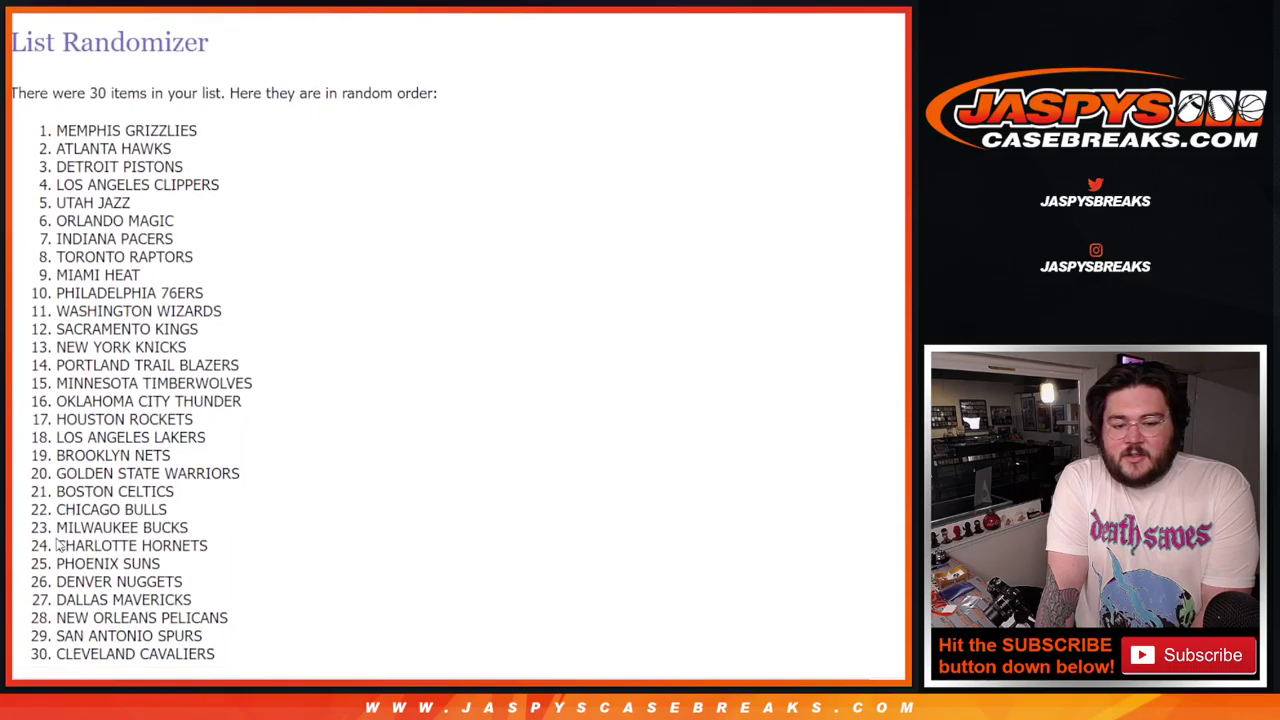
left_click_drag(58, 128, 217, 660)
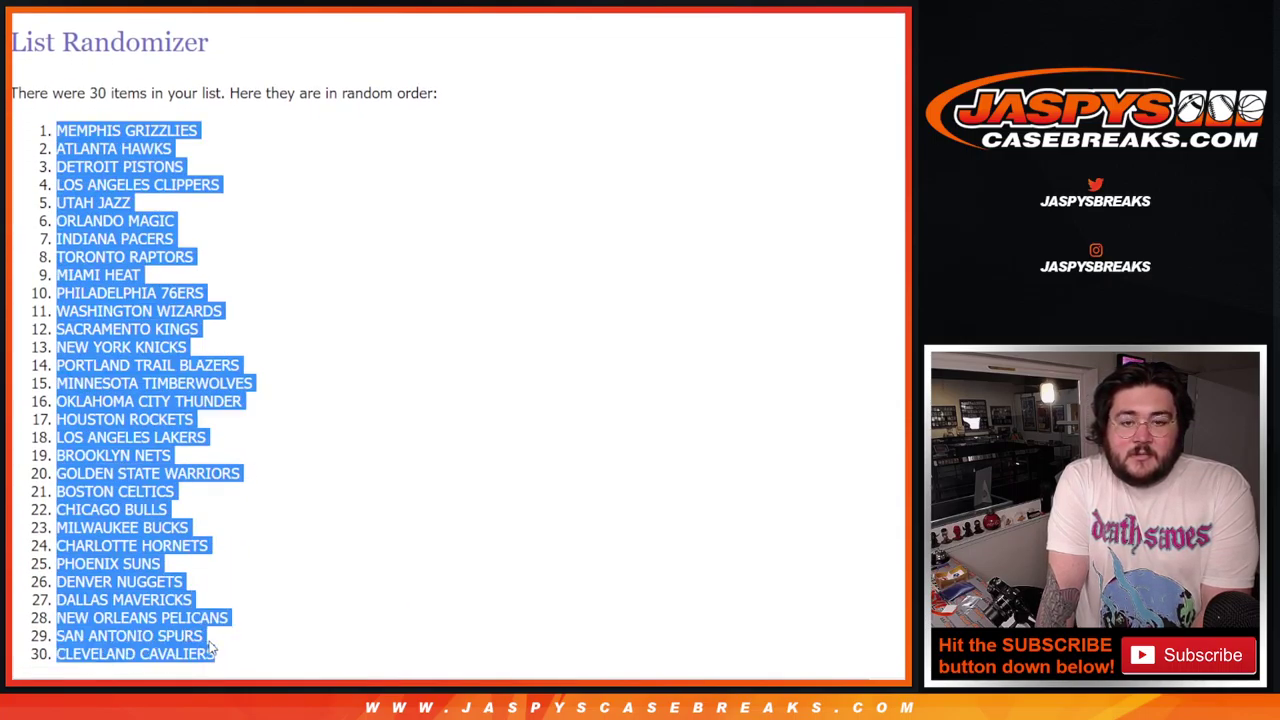
Step: Paste the shuffled teams into column B starting at B1 and autofit the column
key("ctrl+c")
key("alt+Tab")
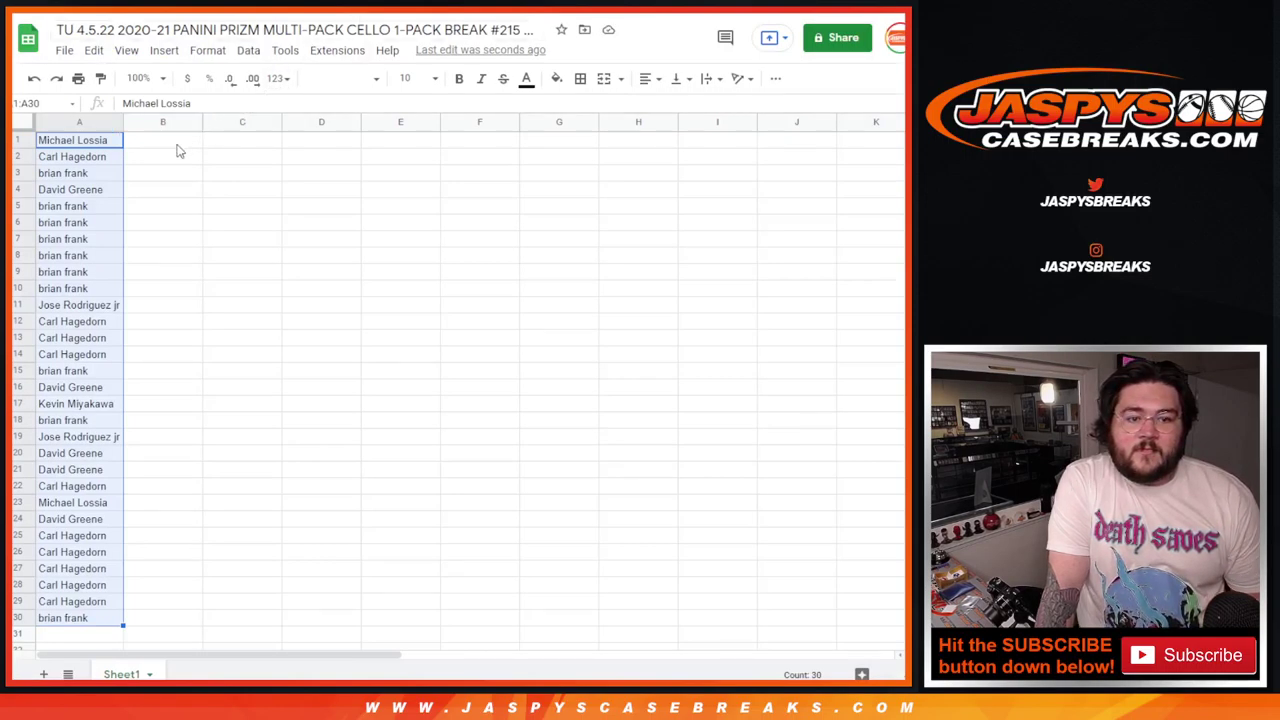
left_click(180, 141)
key("ctrl+v")
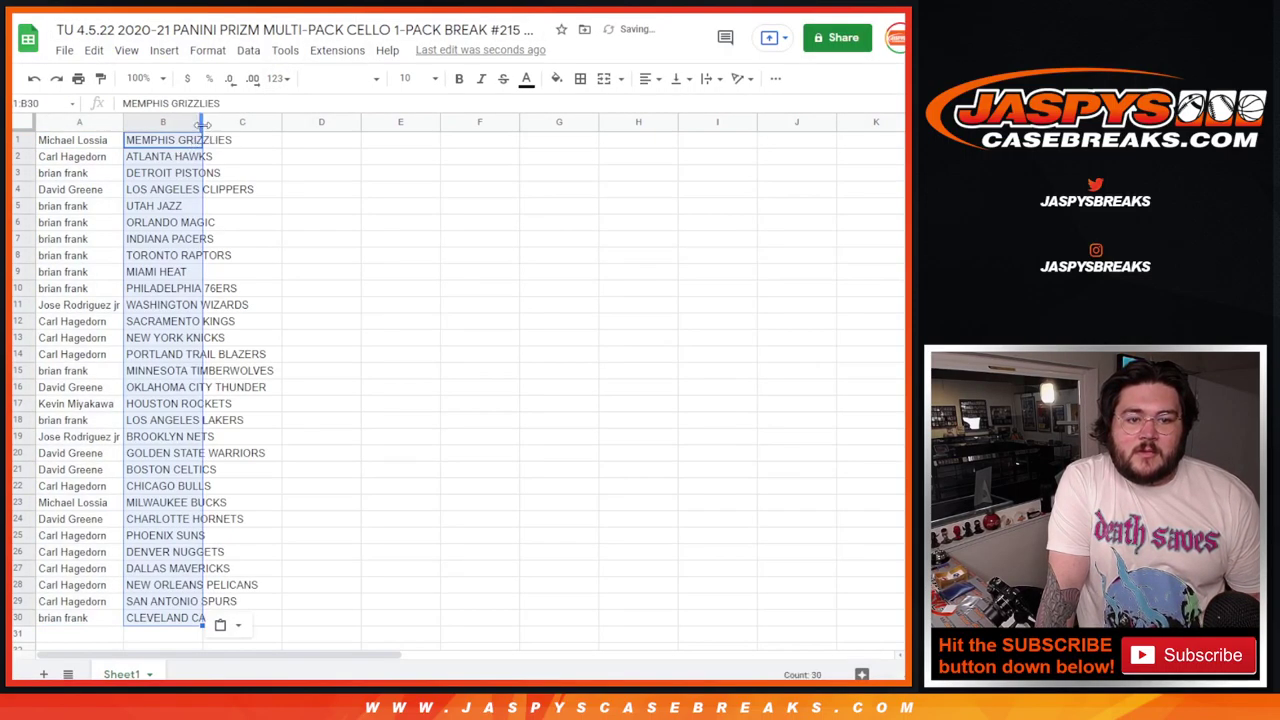
double_click(202, 122)
left_click(298, 146)
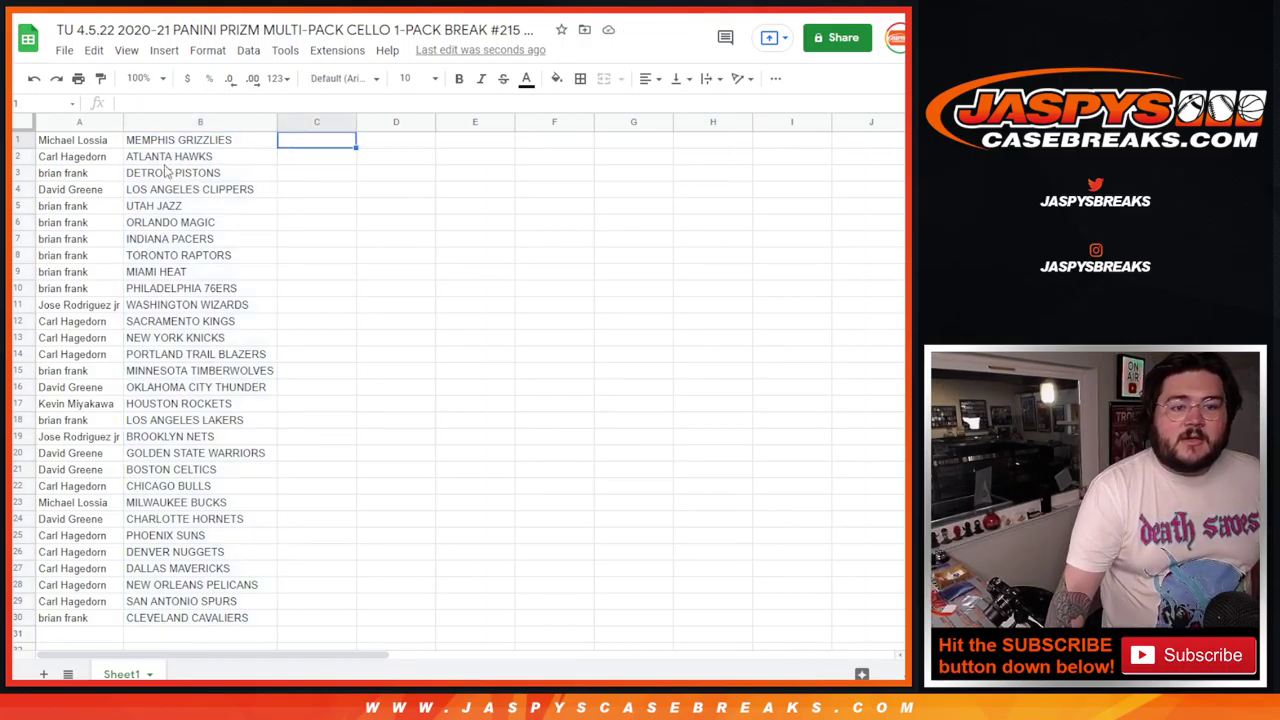
Step: Sort the sheet A to Z by team and apply all borders to A1:B30
right_click(199, 122)
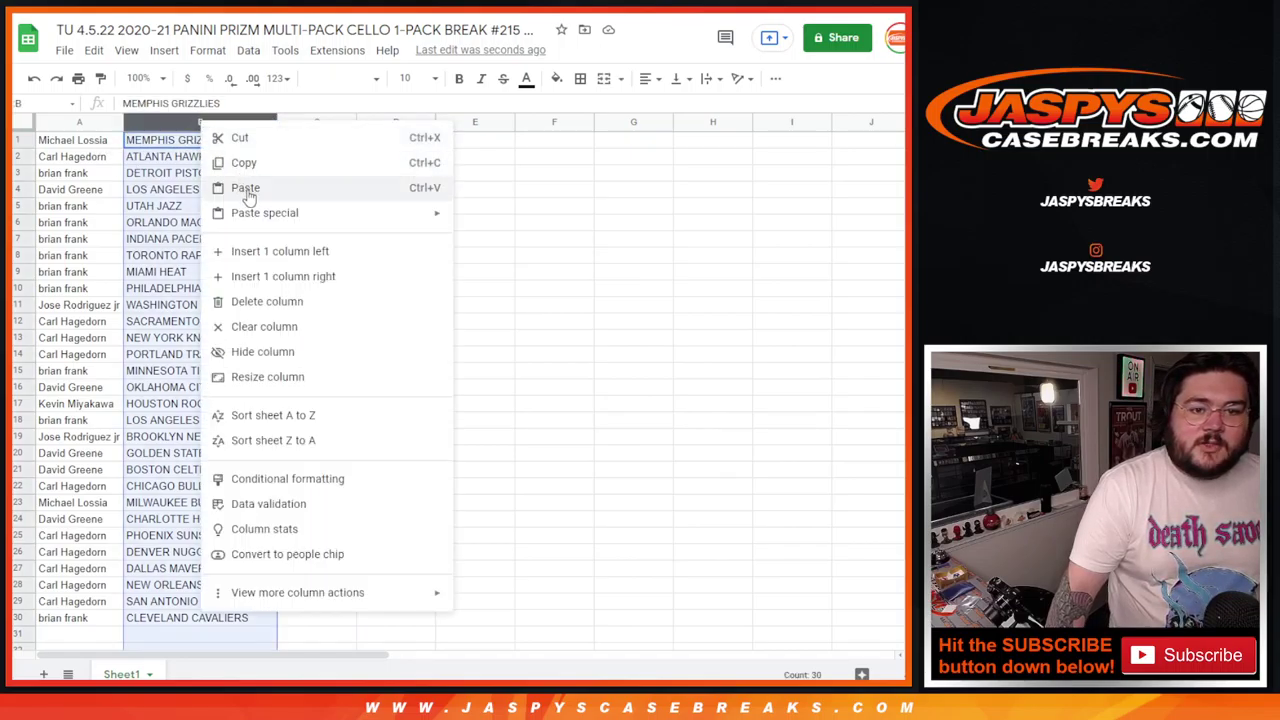
left_click(298, 415)
left_click_drag(110, 145, 250, 619)
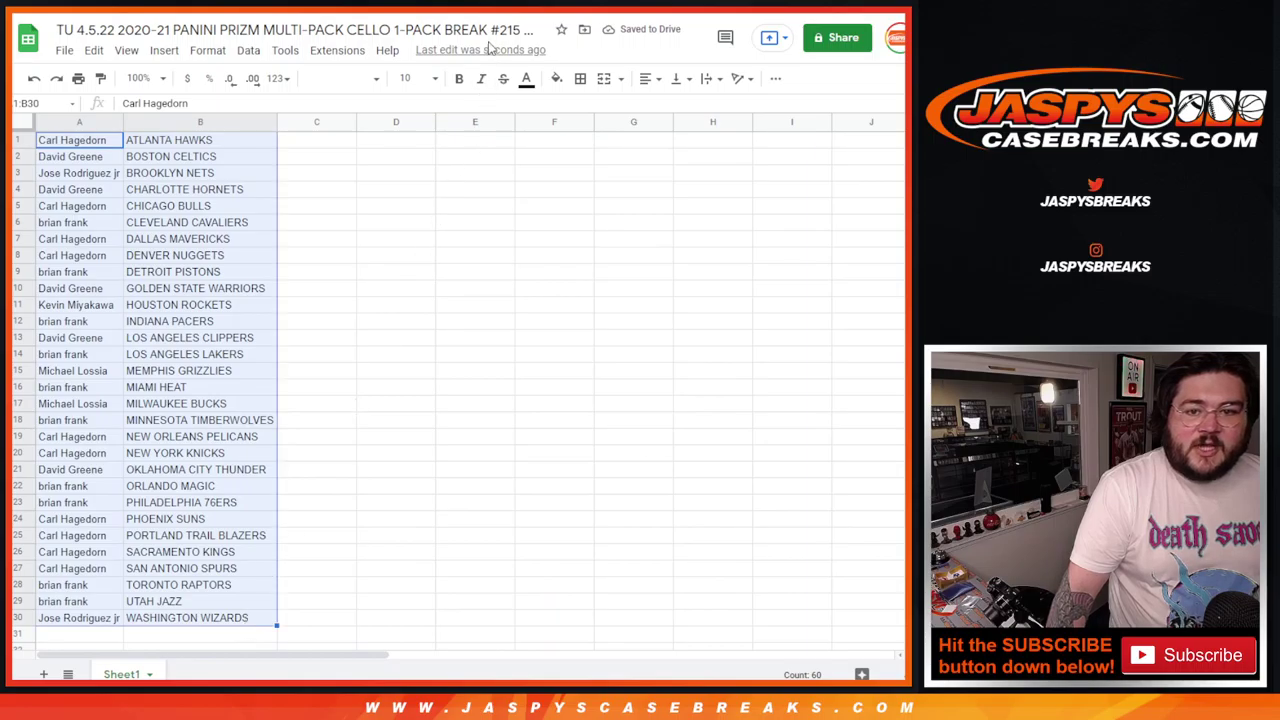
left_click(580, 79)
left_click(587, 109)
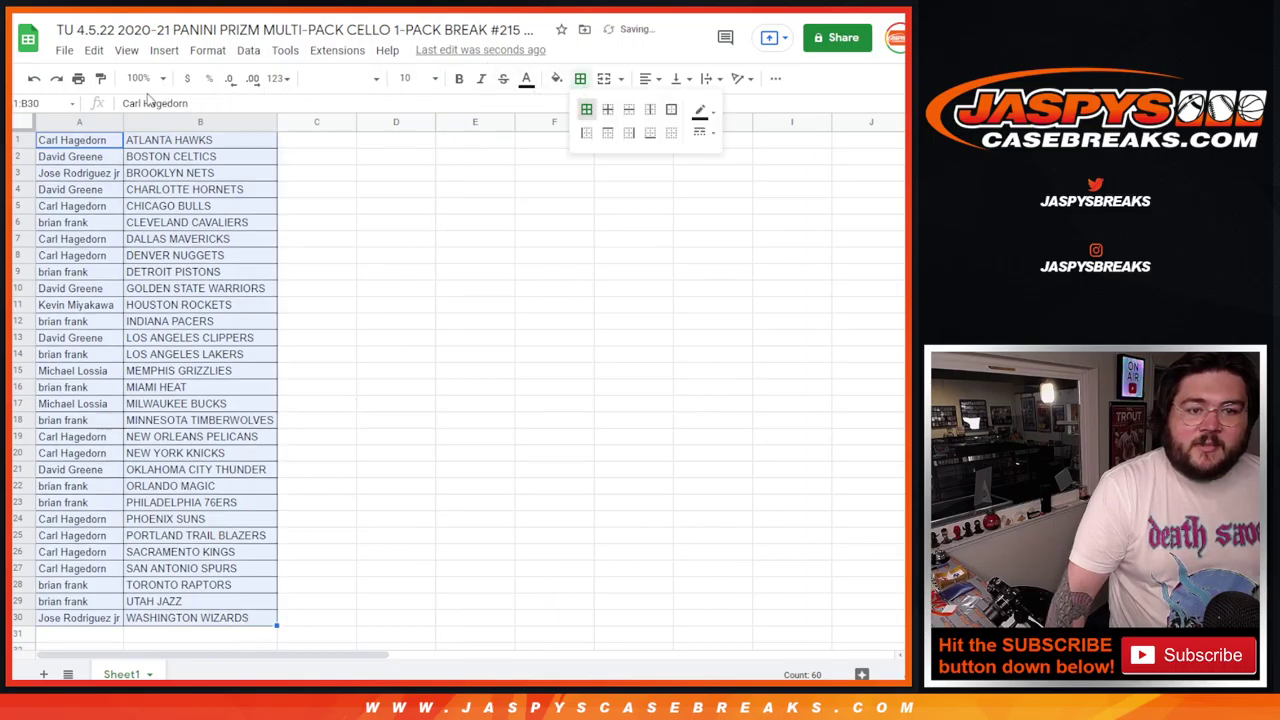
Step: Print the sheet in portrait orientation with the workbook title as a header
left_click(78, 78)
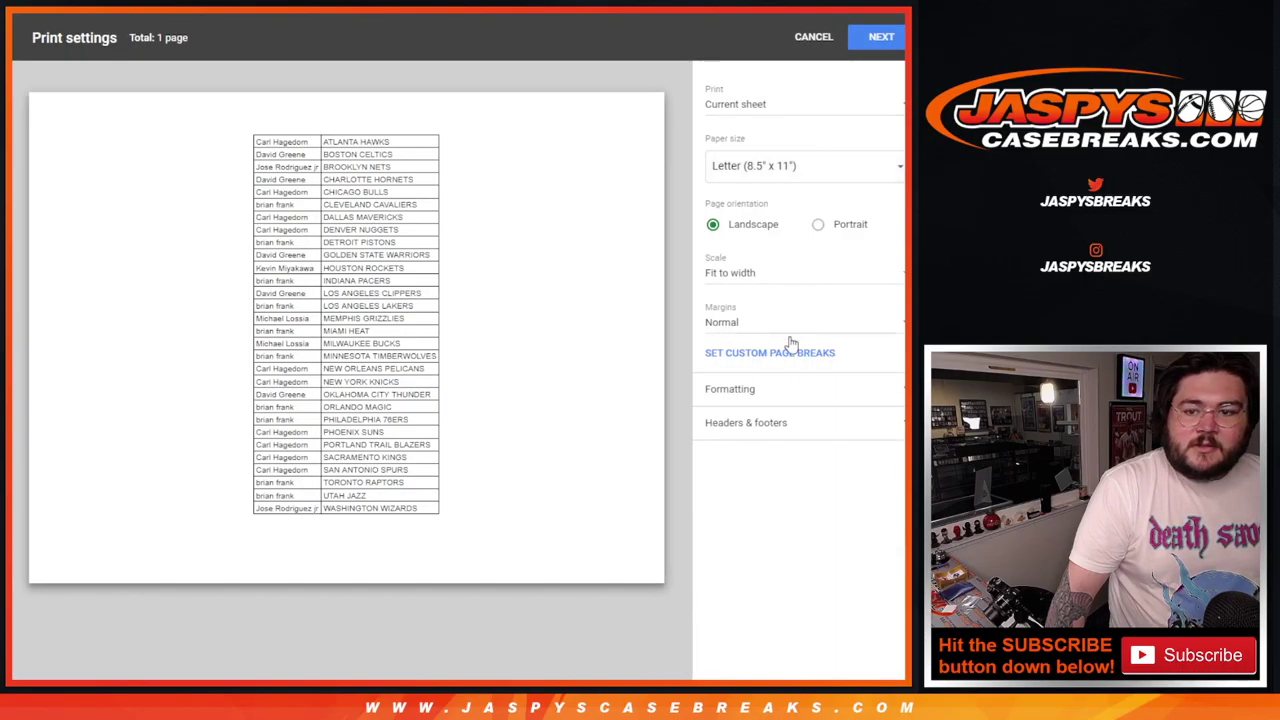
left_click(818, 224)
left_click(808, 428)
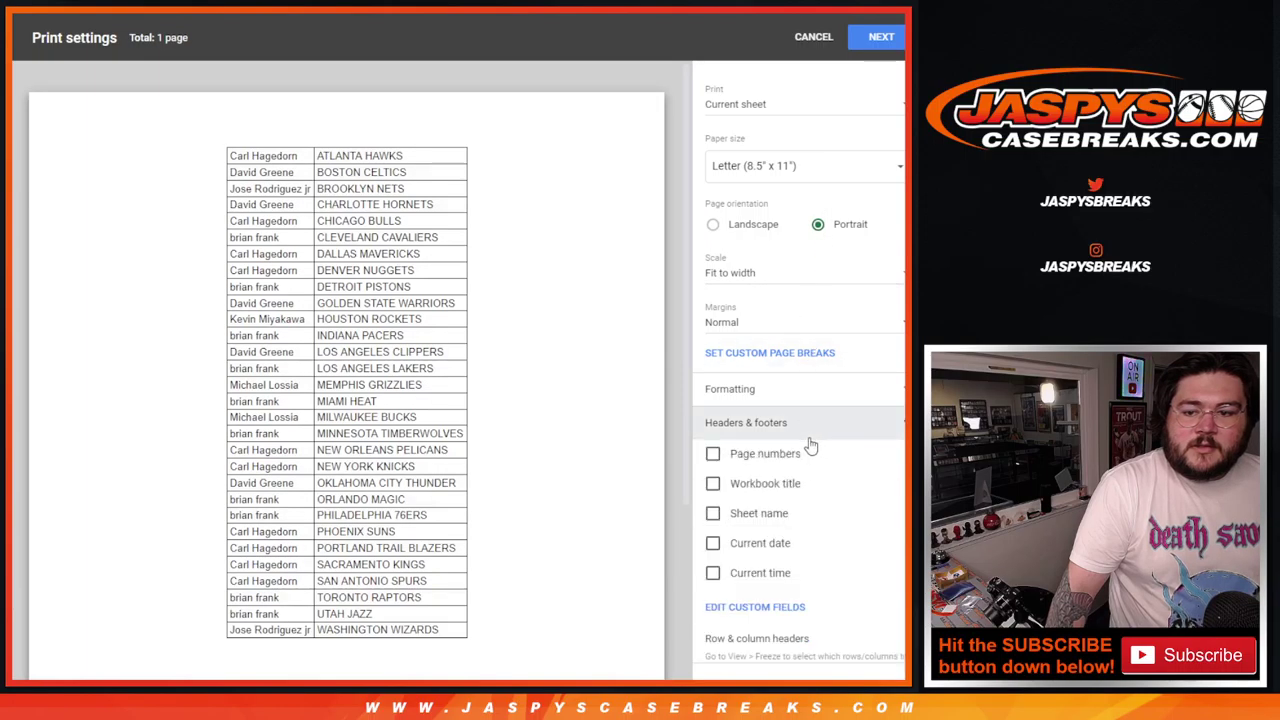
left_click(790, 486)
left_click(878, 37)
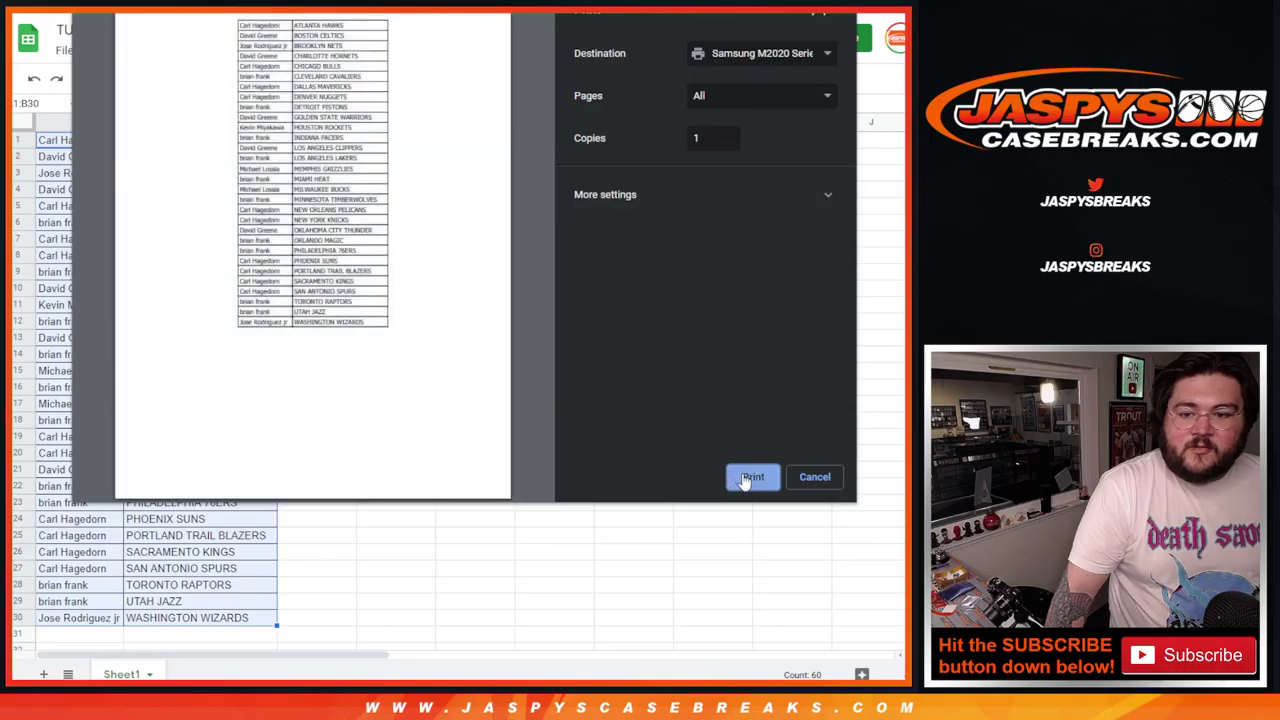
left_click(749, 477)
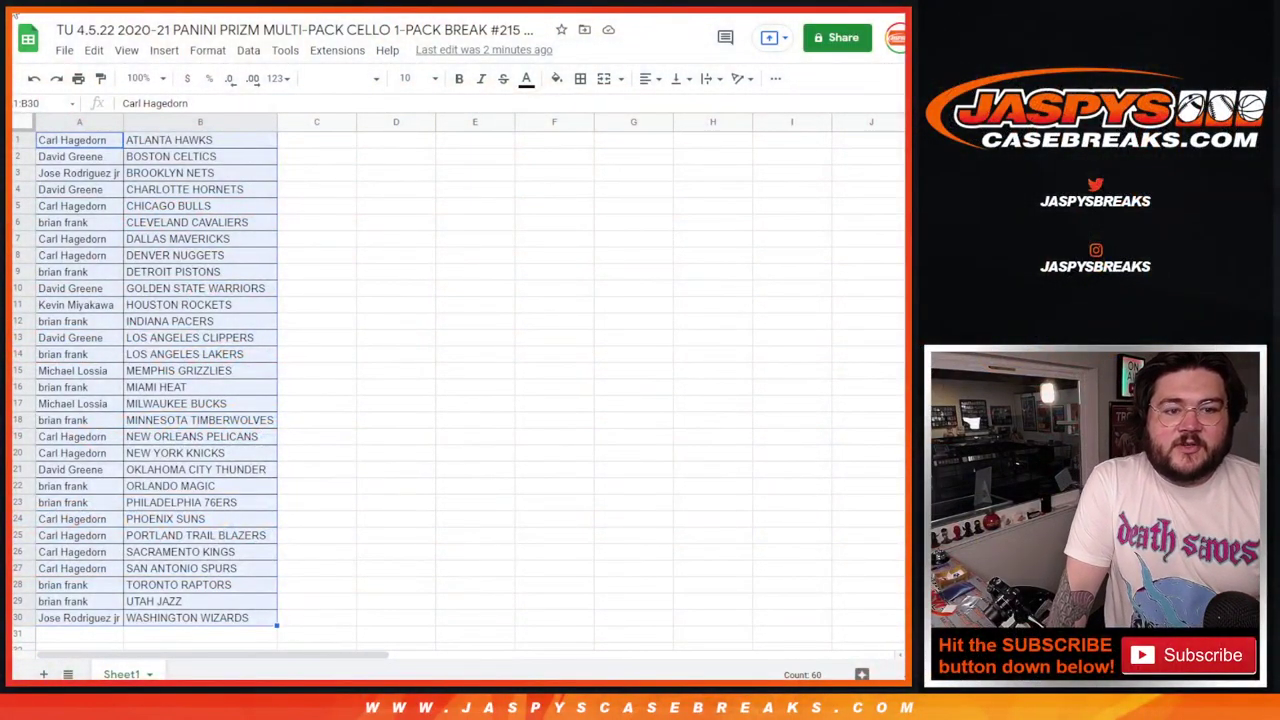
Step: Copy the 30 player names in A1:A30 and switch to the RANDOM.ORG tab
left_click_drag(90, 145, 104, 618)
right_click(64, 258)
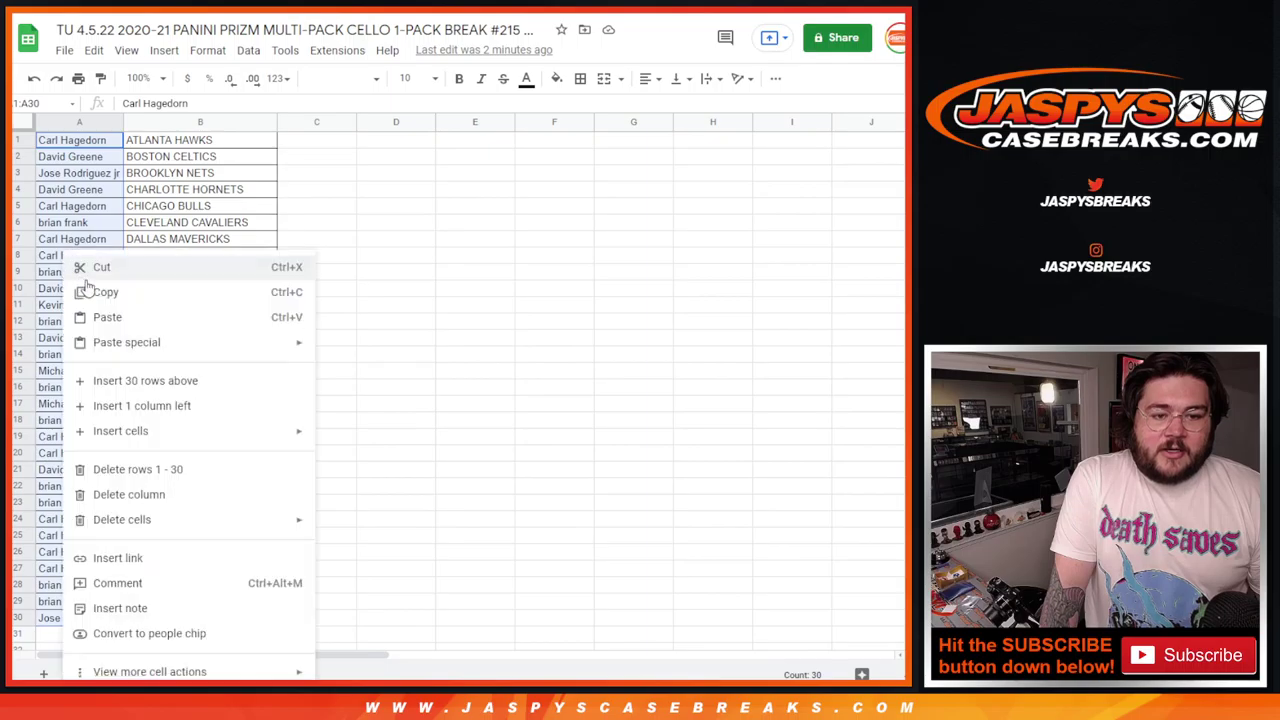
left_click(100, 292)
key("ctrl+Tab")
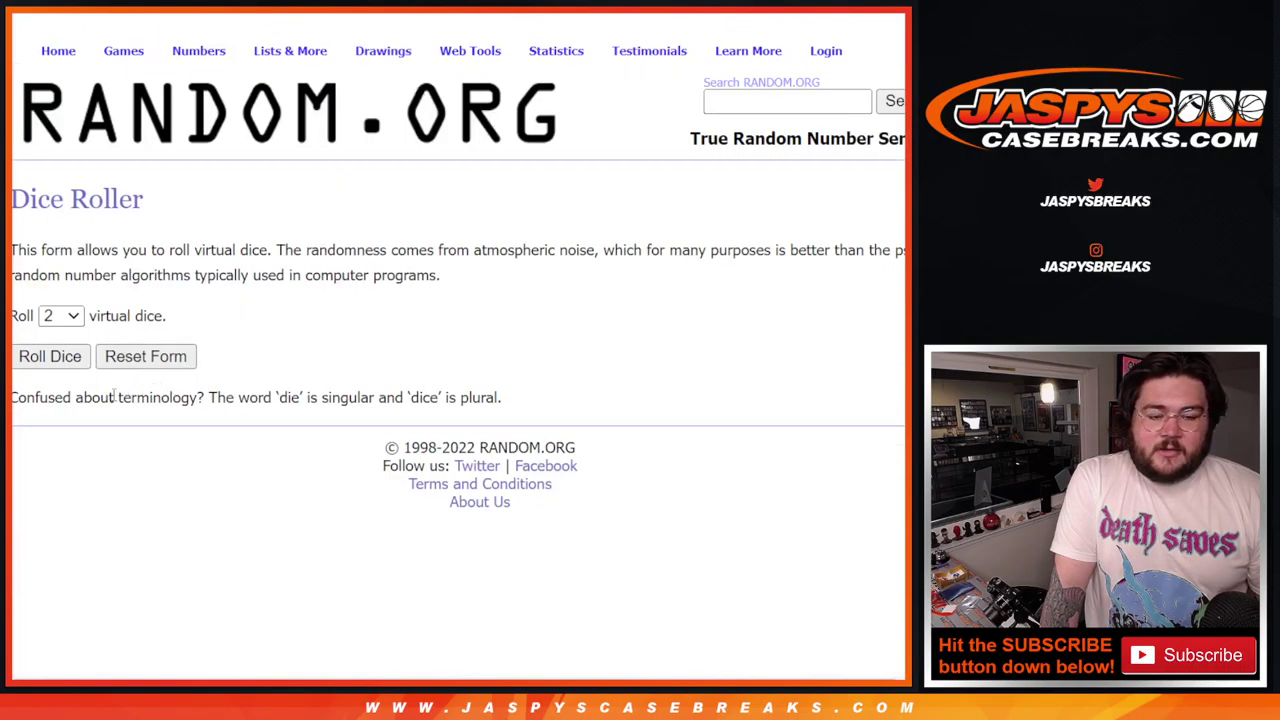
Step: Paste the copied player names into the List Randomizer box
key("ctrl+Tab")
left_click(280, 428)
key("ctrl+v")
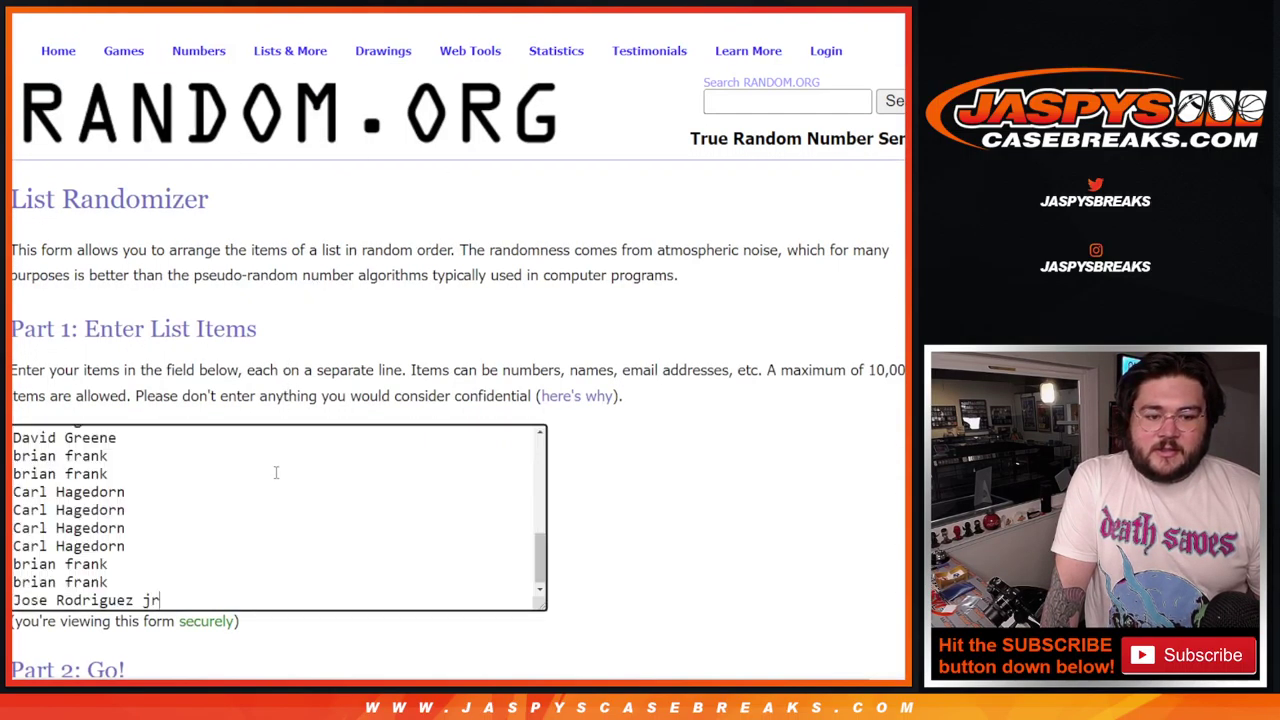
scroll(294, 474, "up", 3)
scroll(294, 474, "down", 6)
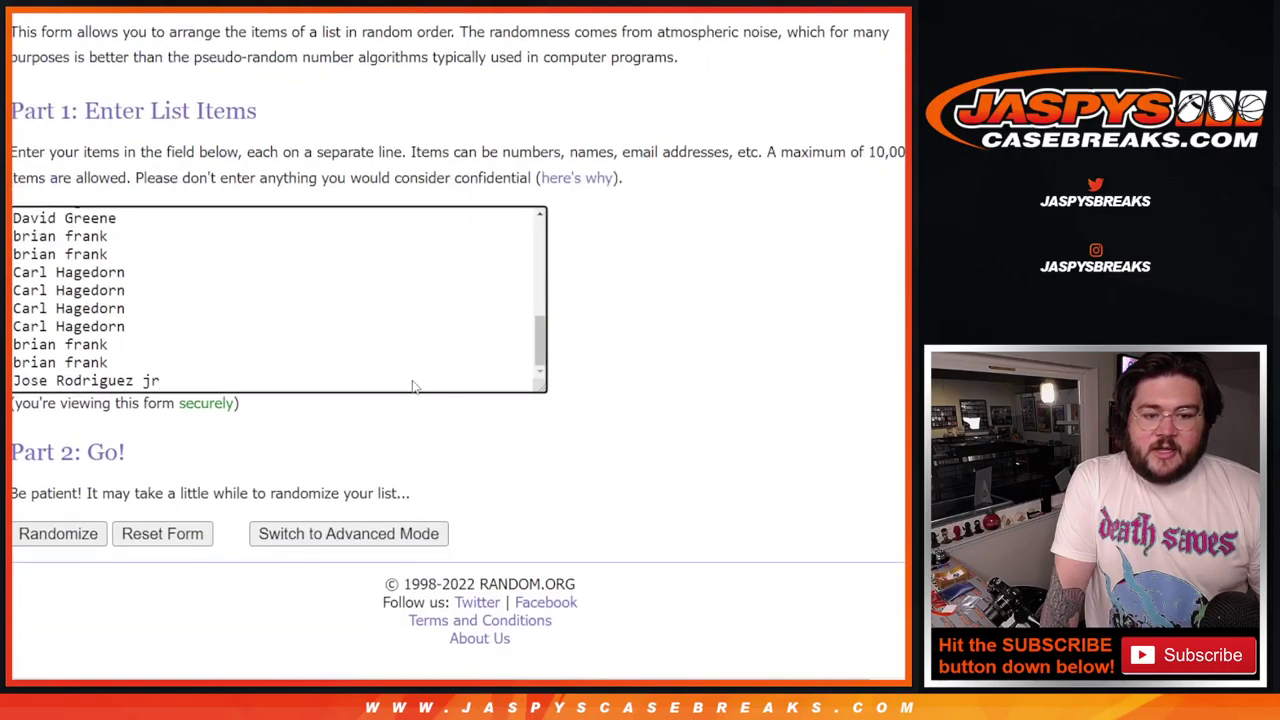
scroll(414, 380, "up", 10)
Step: Roll two dice on the Dice Roller, getting 1 and 2 for a total of 3
scroll(589, 316, "up", 3)
key("ctrl+Tab")
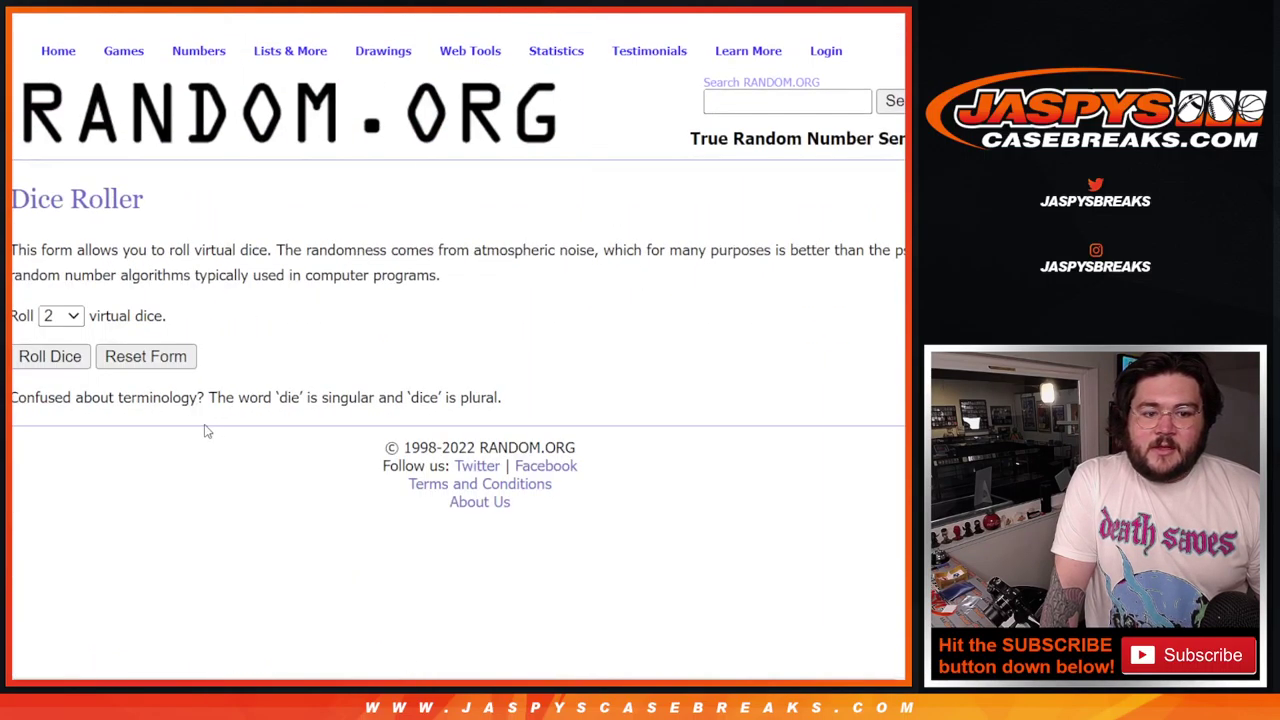
left_click(40, 357)
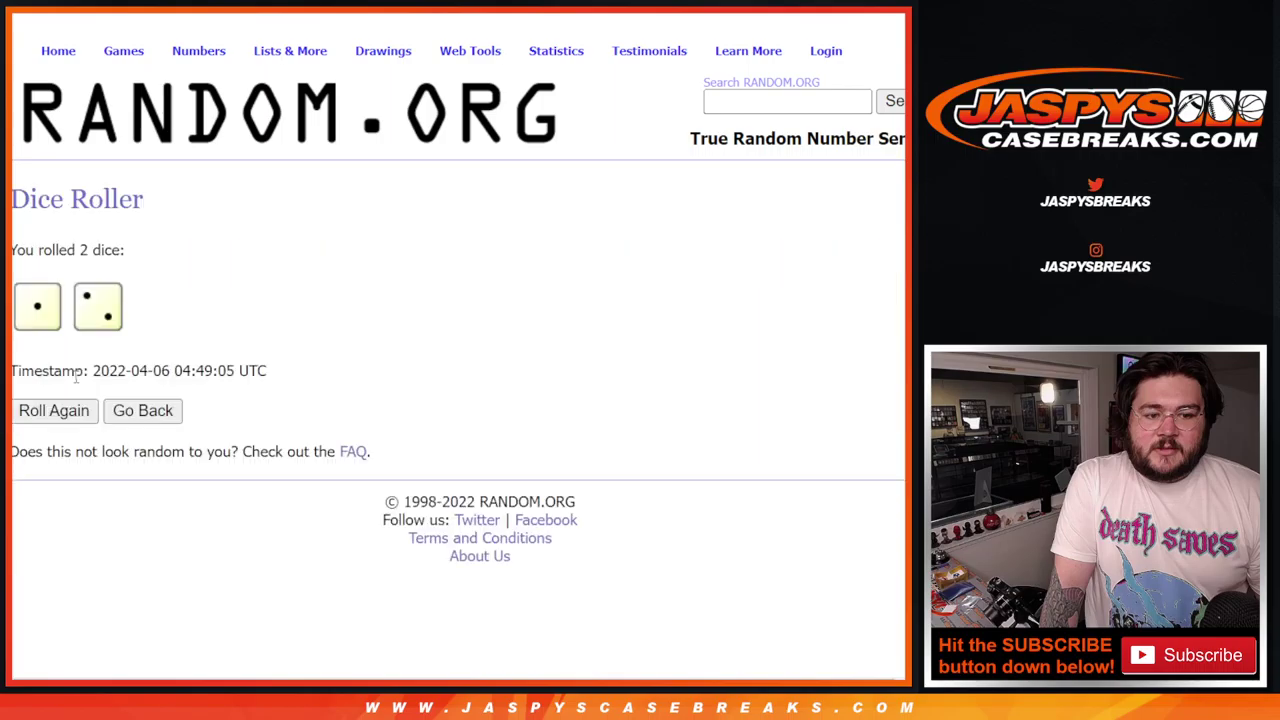
Step: Shuffle the player list three times to match the dice total, then return to item 1
key("ctrl+Tab")
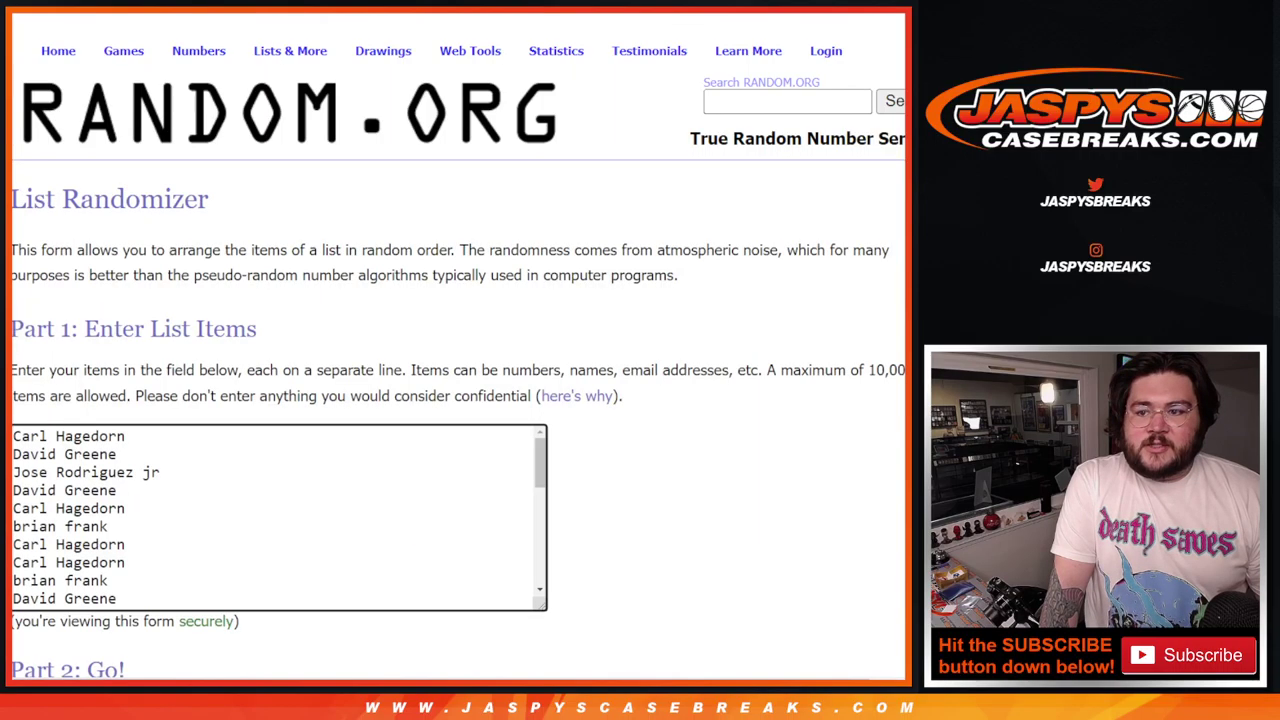
scroll(295, 263, "down", 2)
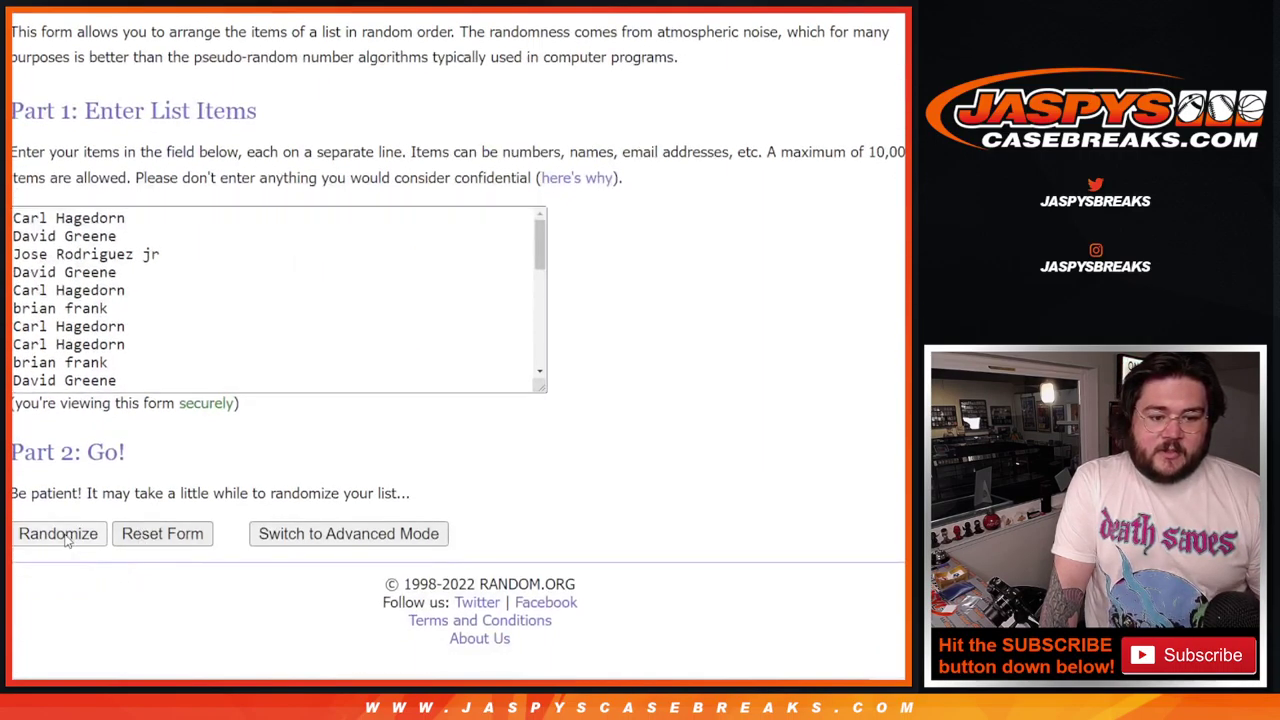
left_click(66, 537)
scroll(66, 540, "down", 5)
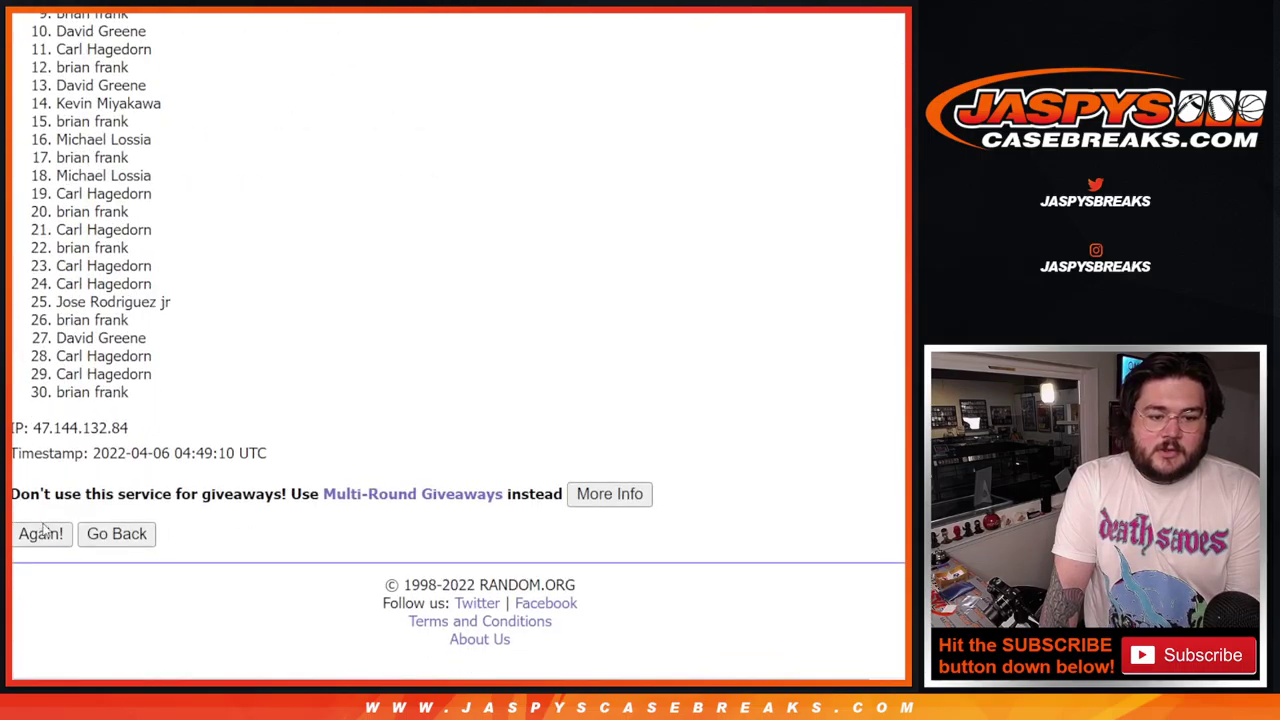
left_click(40, 534)
scroll(44, 538, "down", 5)
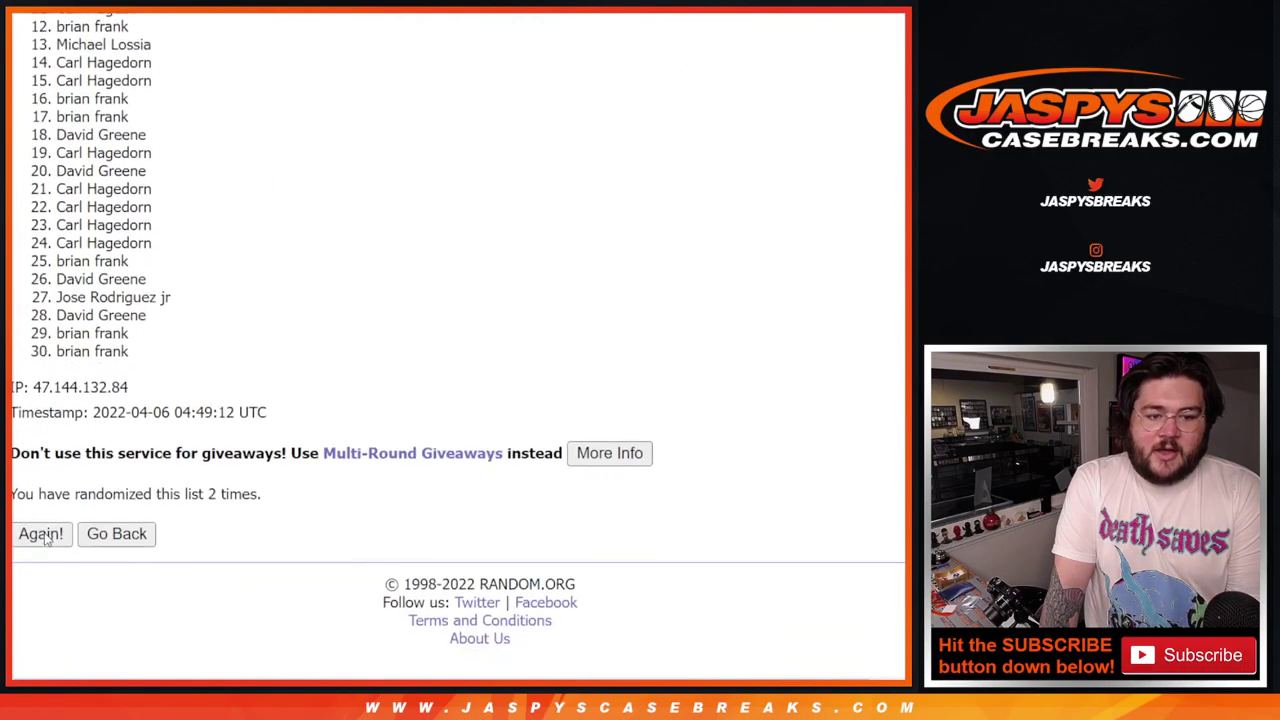
left_click(42, 536)
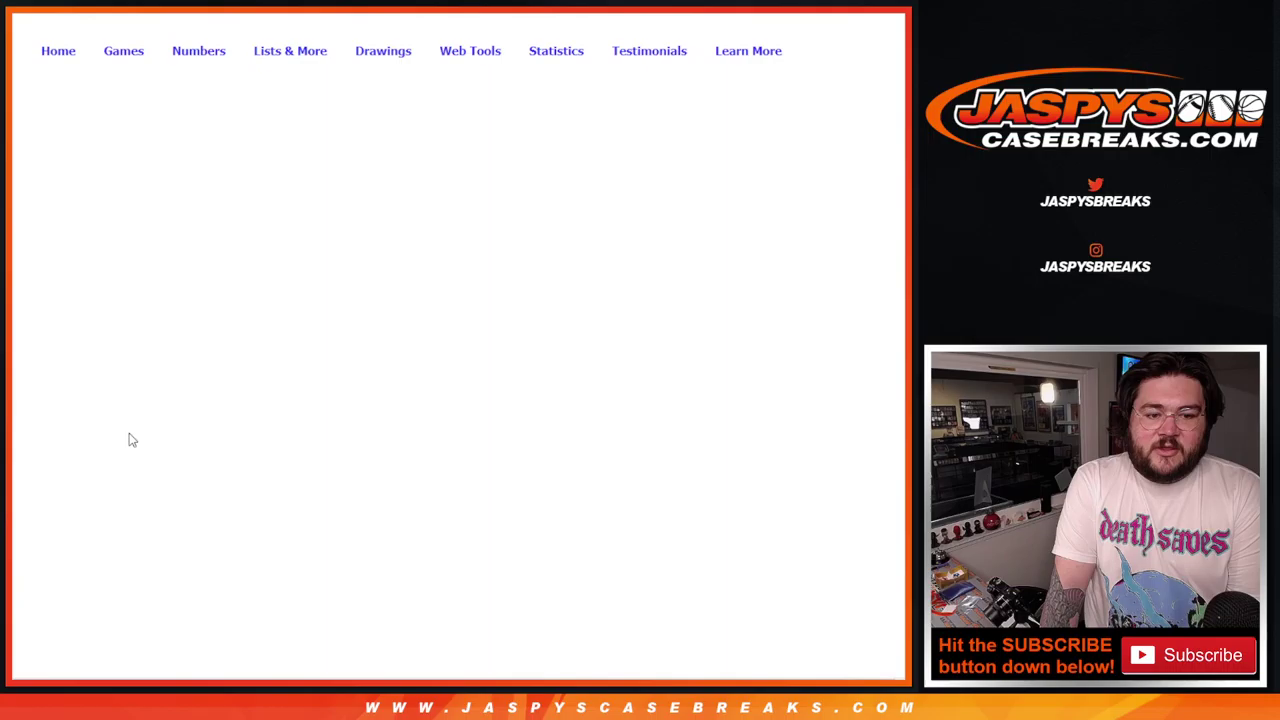
scroll(129, 436, "down", 5)
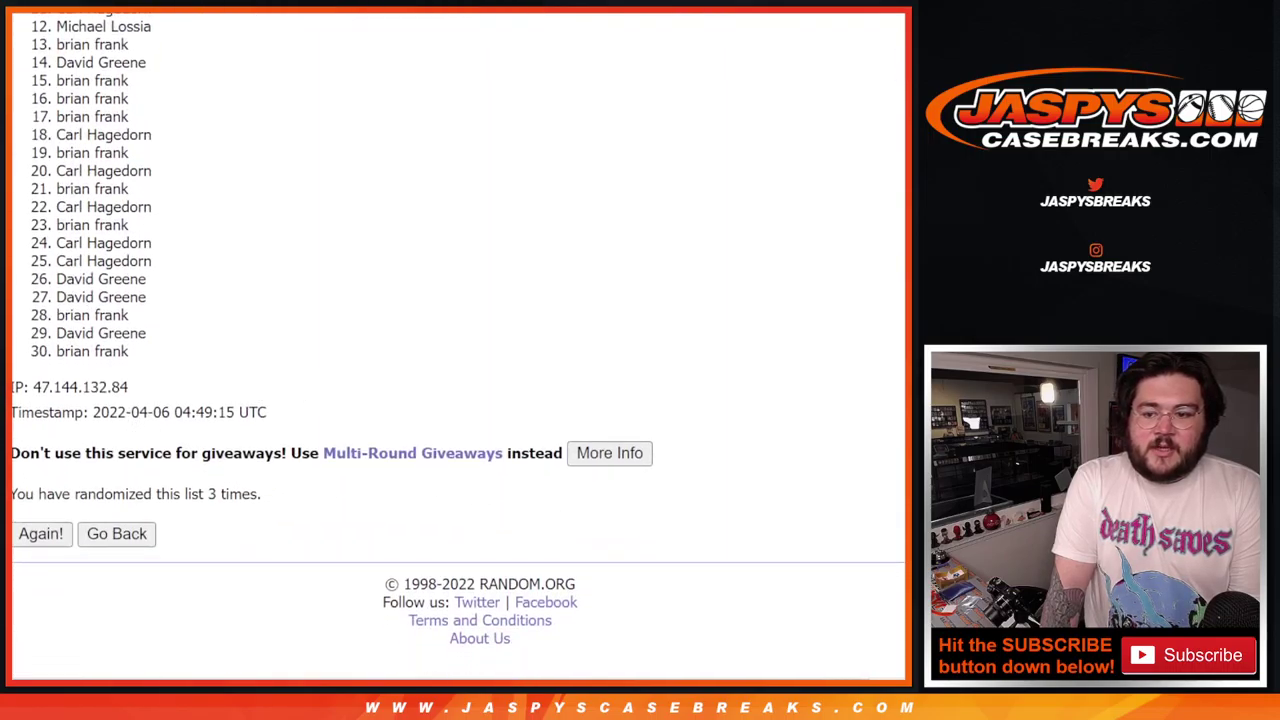
scroll(459, 335, "up", 1)
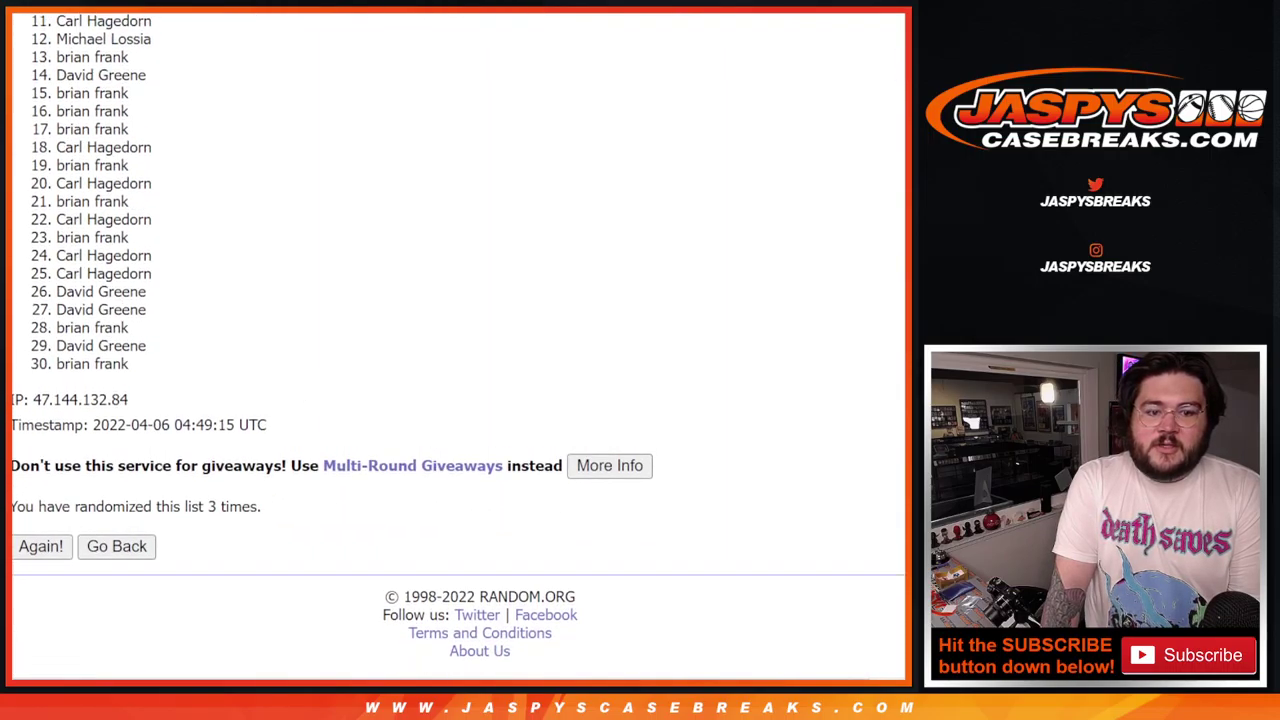
scroll(459, 343, "up", 3)
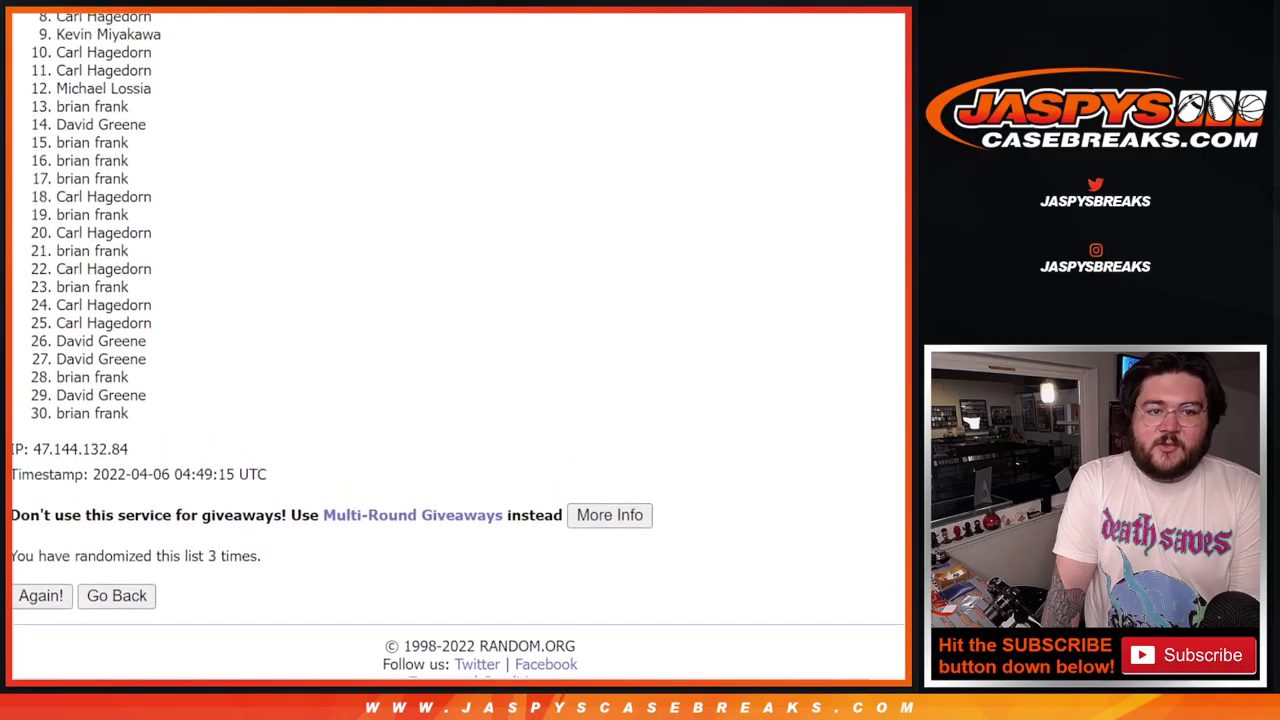
scroll(459, 343, "up", 2)
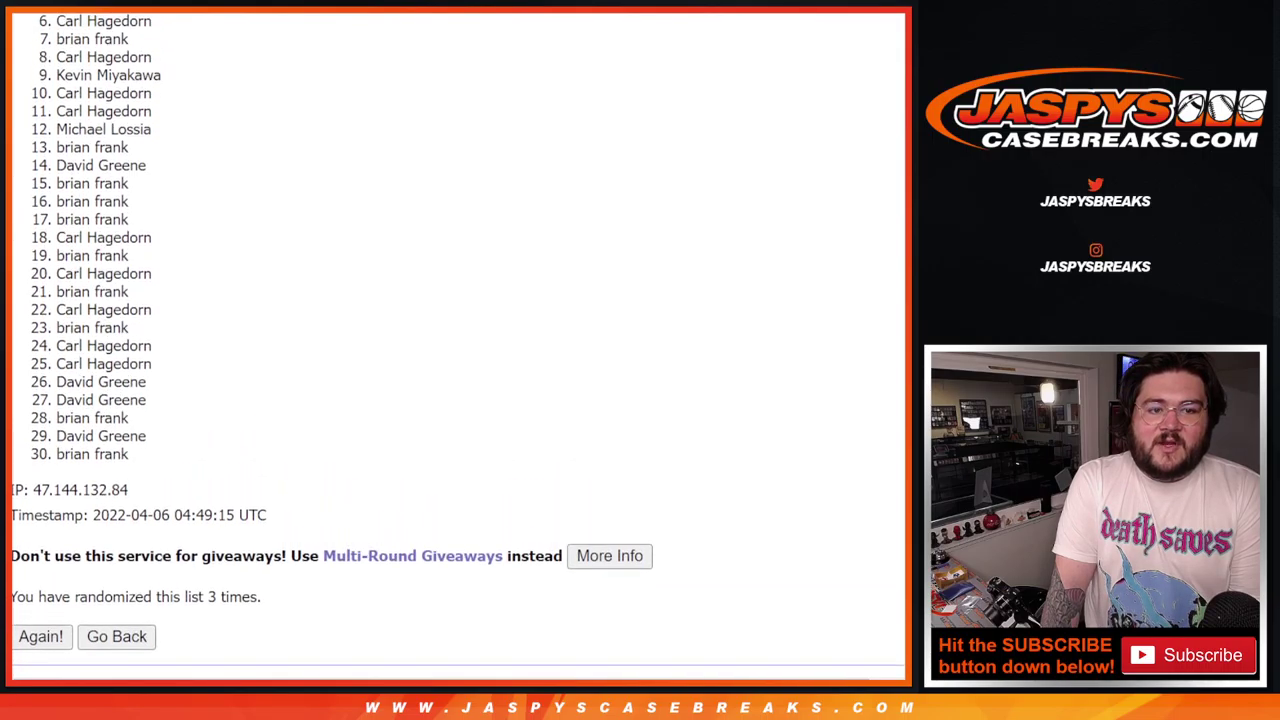
scroll(897, 320, "up", 5)
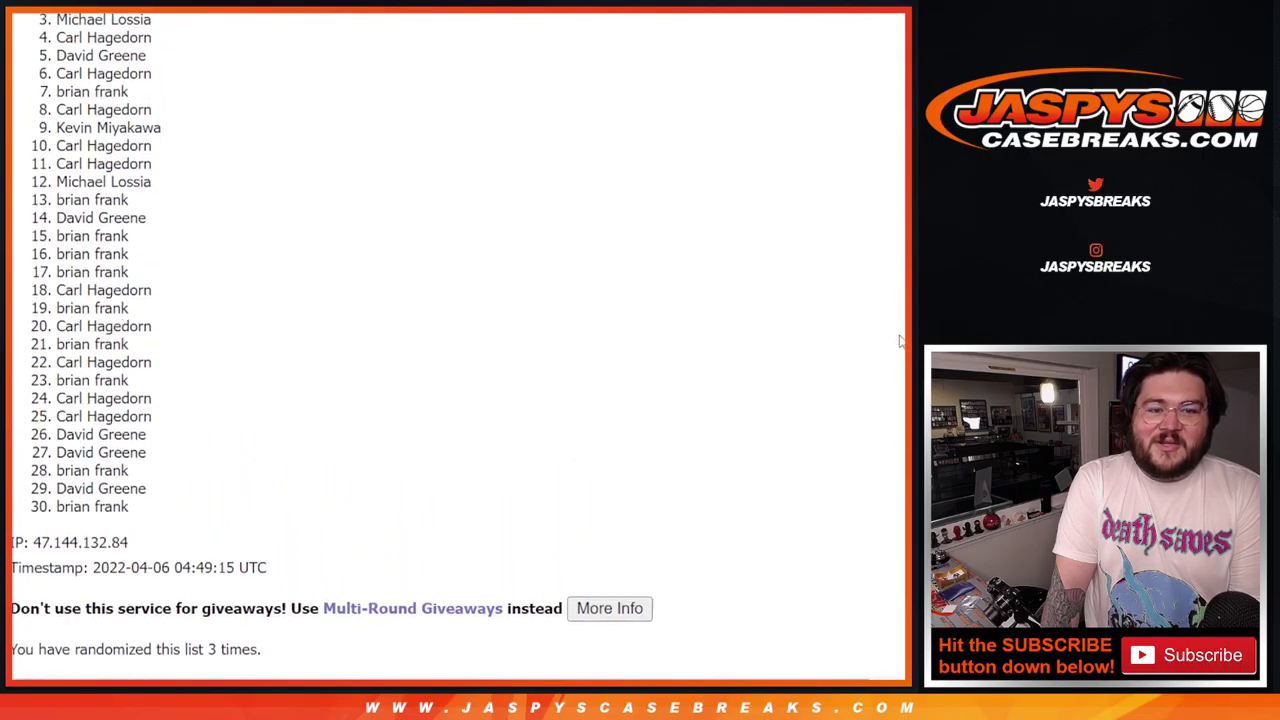
scroll(895, 300, "up", 5)
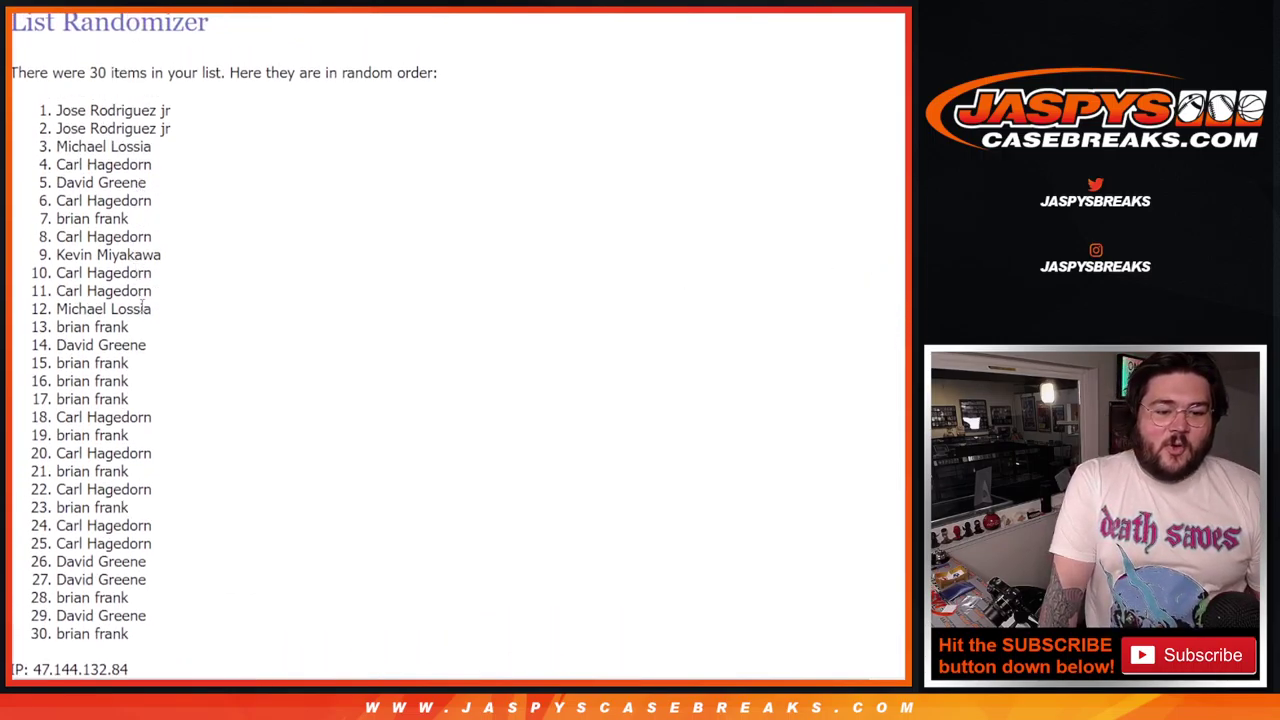
Step: Highlight items 1 through 10 of the randomized player list
left_click_drag(160, 274, 44, 112)
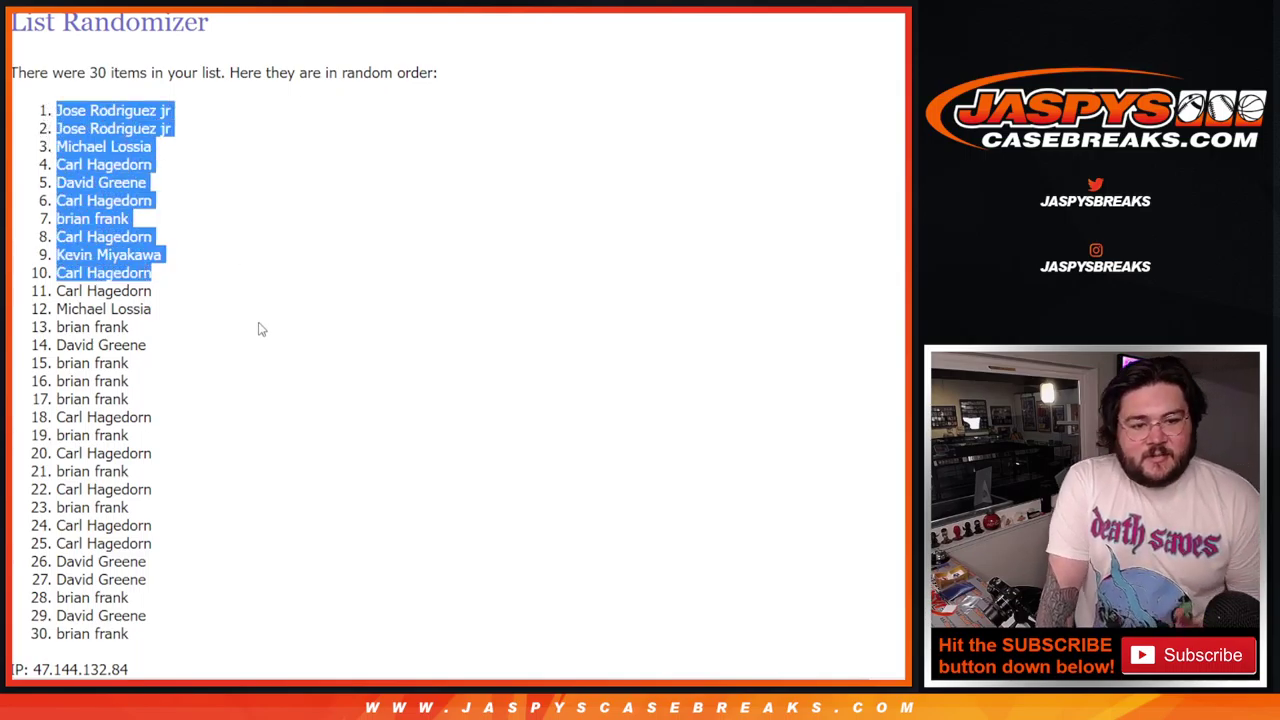